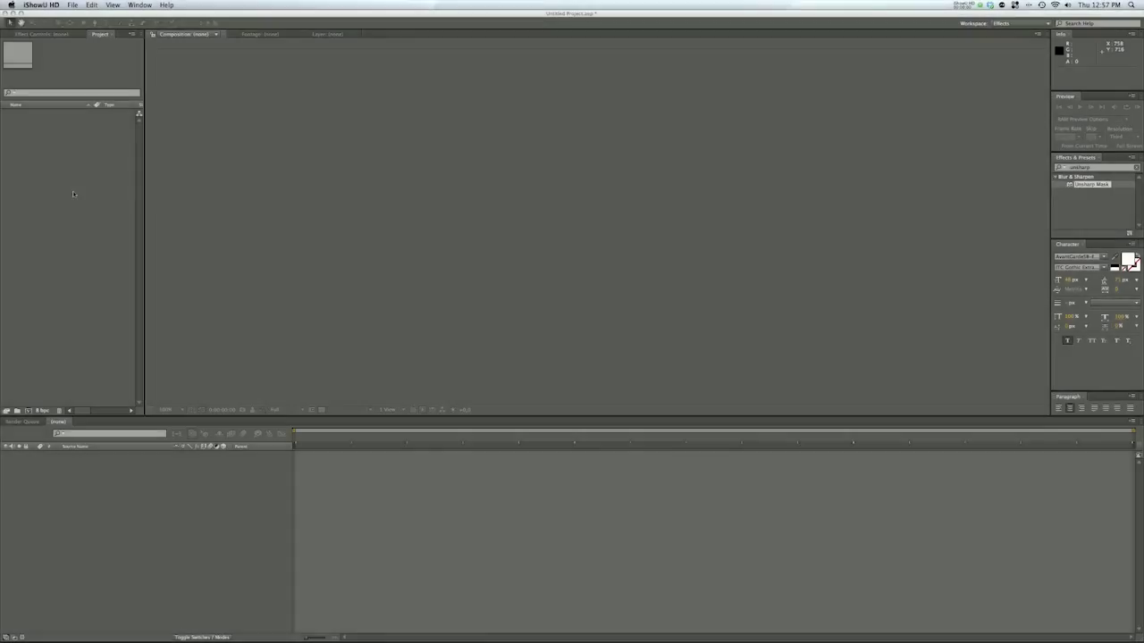
Step: Import the clips 1.mov and 2.mov into the Project panel
{"action": "left_click", "coordinate": [76, 193]}
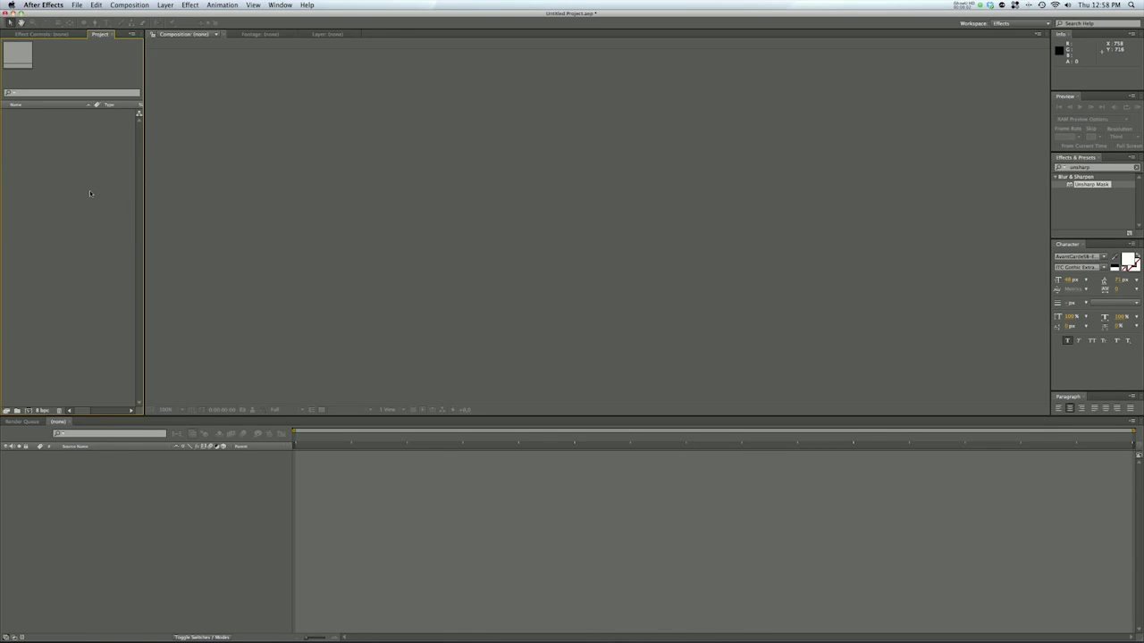
{"action": "double_click", "coordinate": [84, 189]}
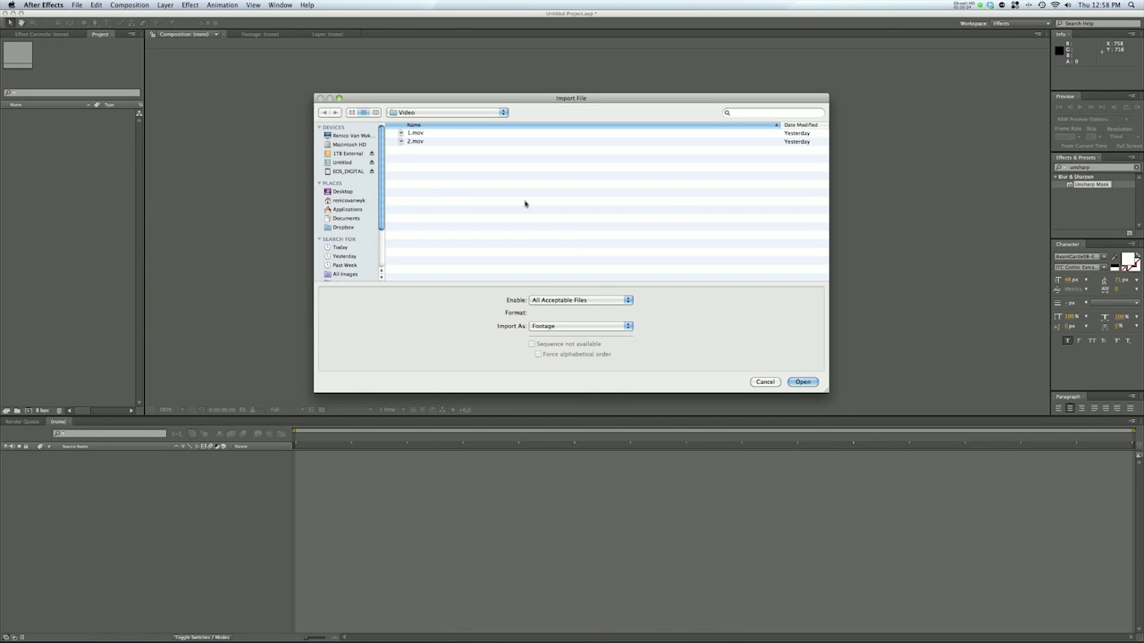
{"action": "left_click_drag", "start_coordinate": [416, 173], "coordinate": [414, 135]}
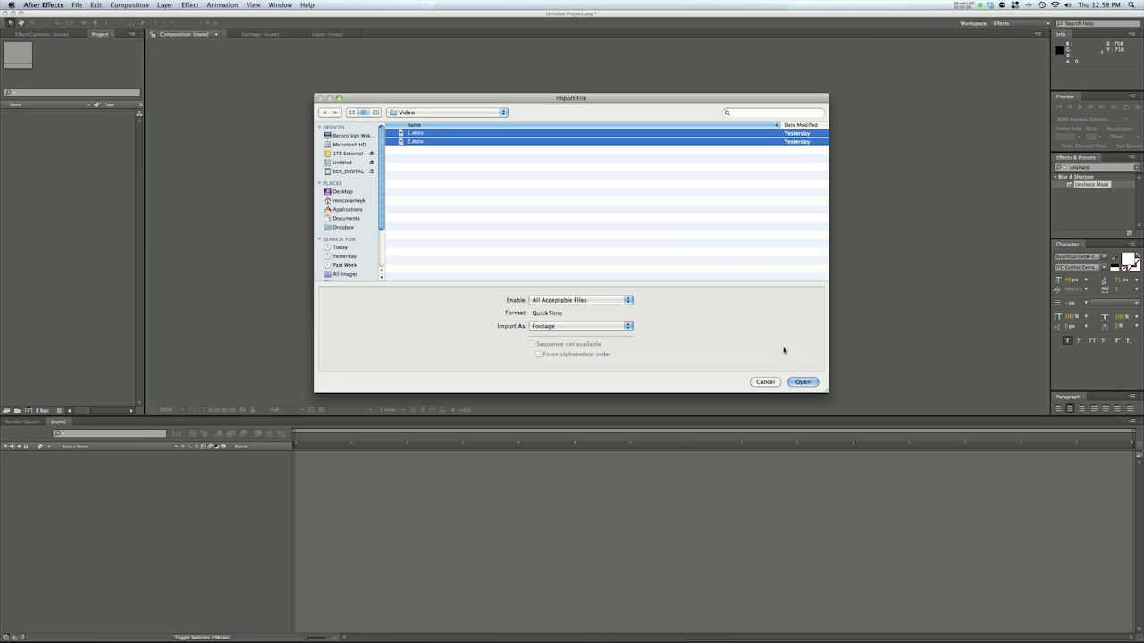
{"action": "left_click", "coordinate": [803, 382]}
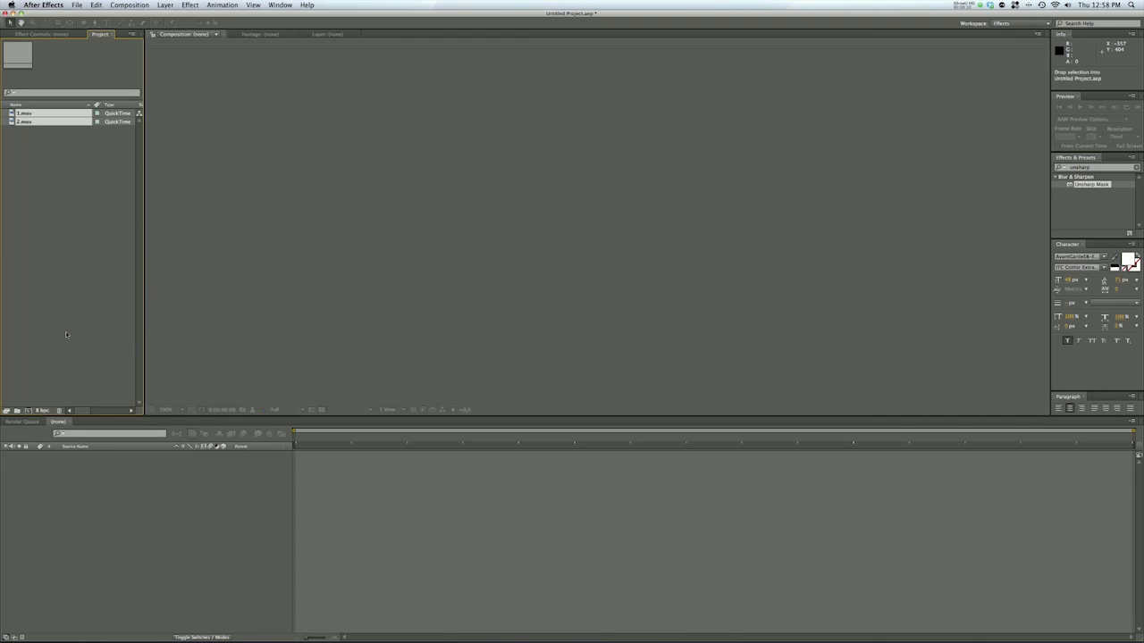
Step: Create a new 1280×720 composition named '1' containing both clips as layers
{"action": "left_click", "coordinate": [28, 411]}
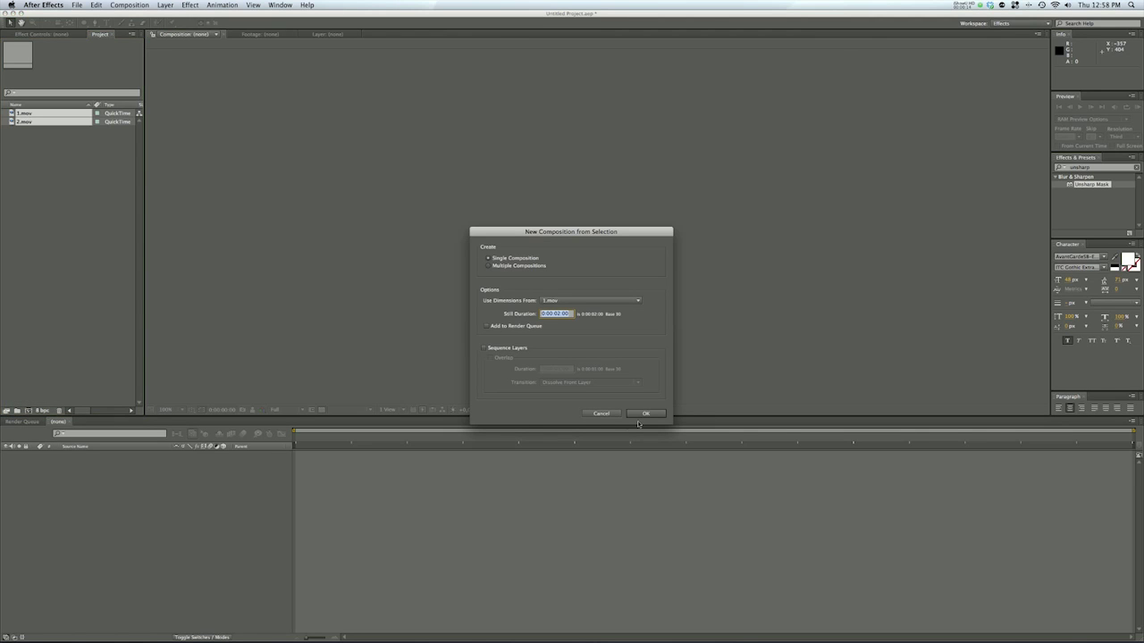
{"action": "left_click", "coordinate": [647, 414]}
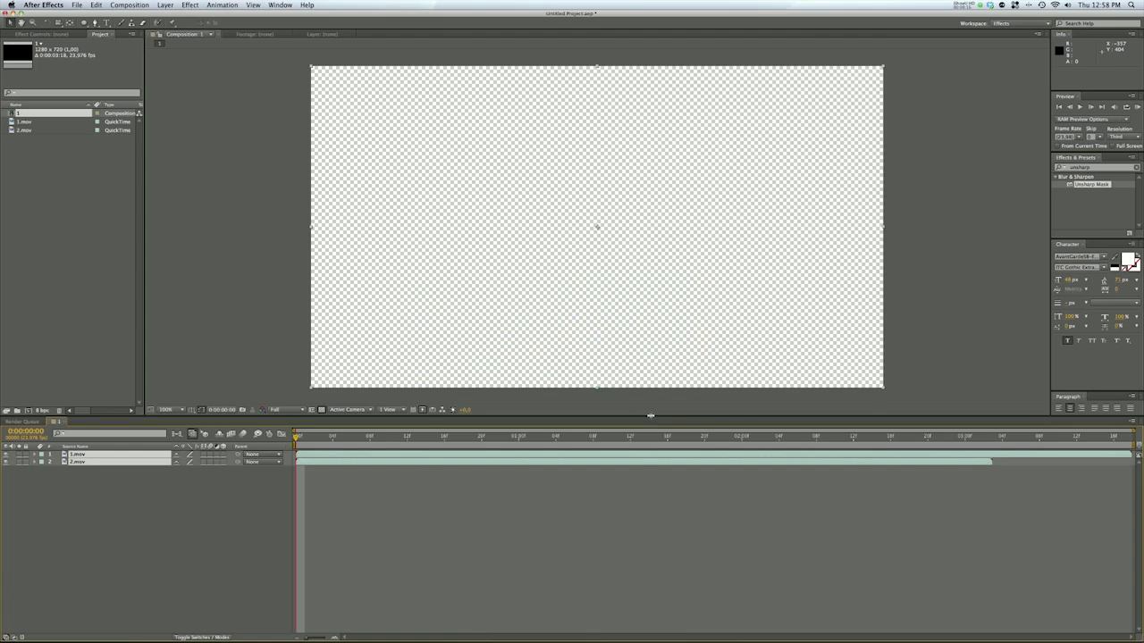
{"action": "left_click", "coordinate": [94, 463]}
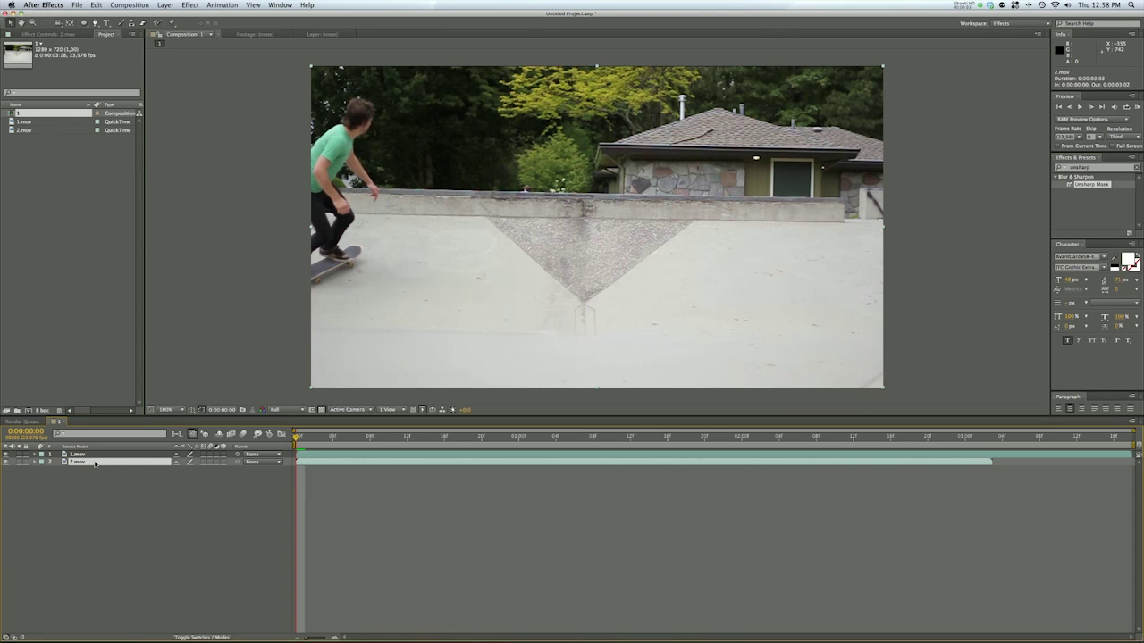
Step: Move 2.mov above 1.mov in the layer stack and make it start later
{"action": "left_click_drag", "start_coordinate": [95, 463], "coordinate": [94, 450]}
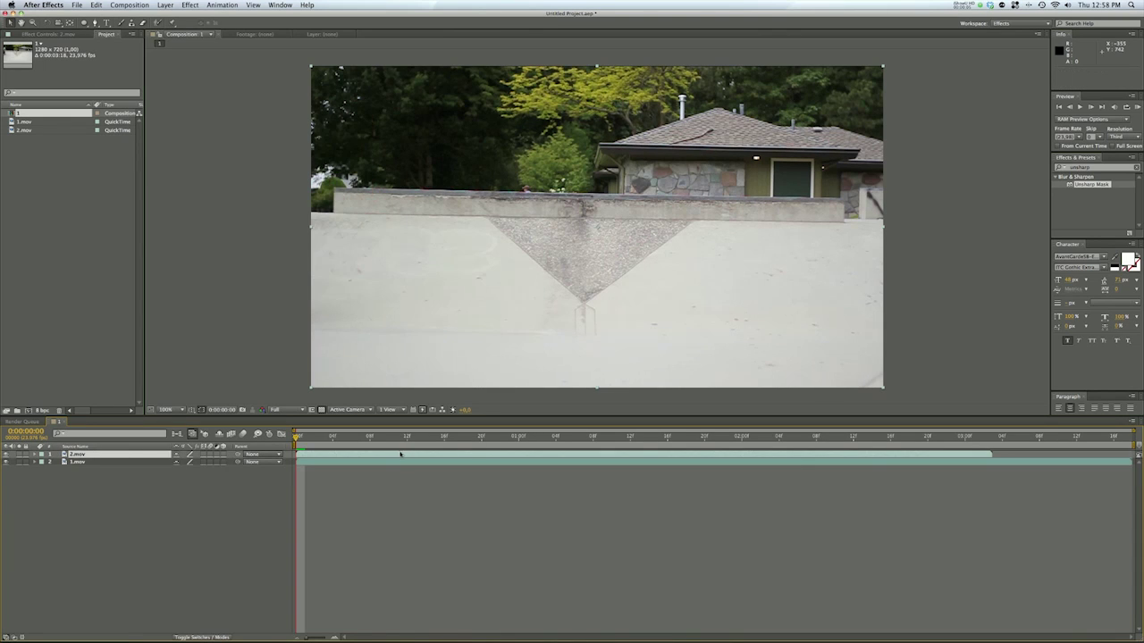
{"action": "left_click_drag", "start_coordinate": [400, 454], "coordinate": [537, 454]}
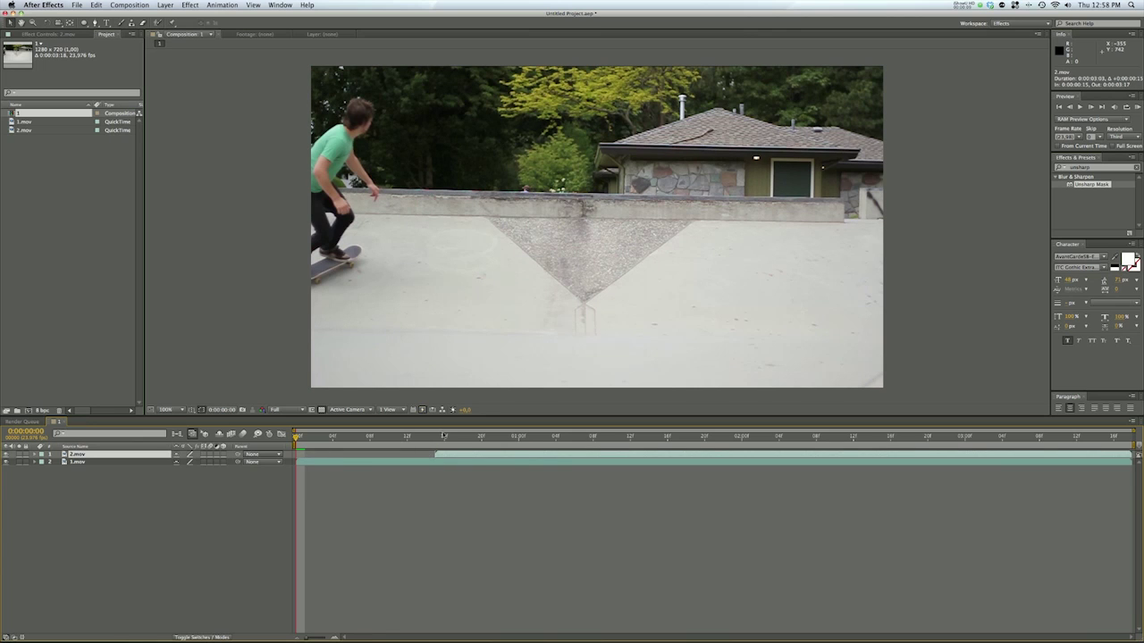
{"action": "left_click", "coordinate": [456, 451]}
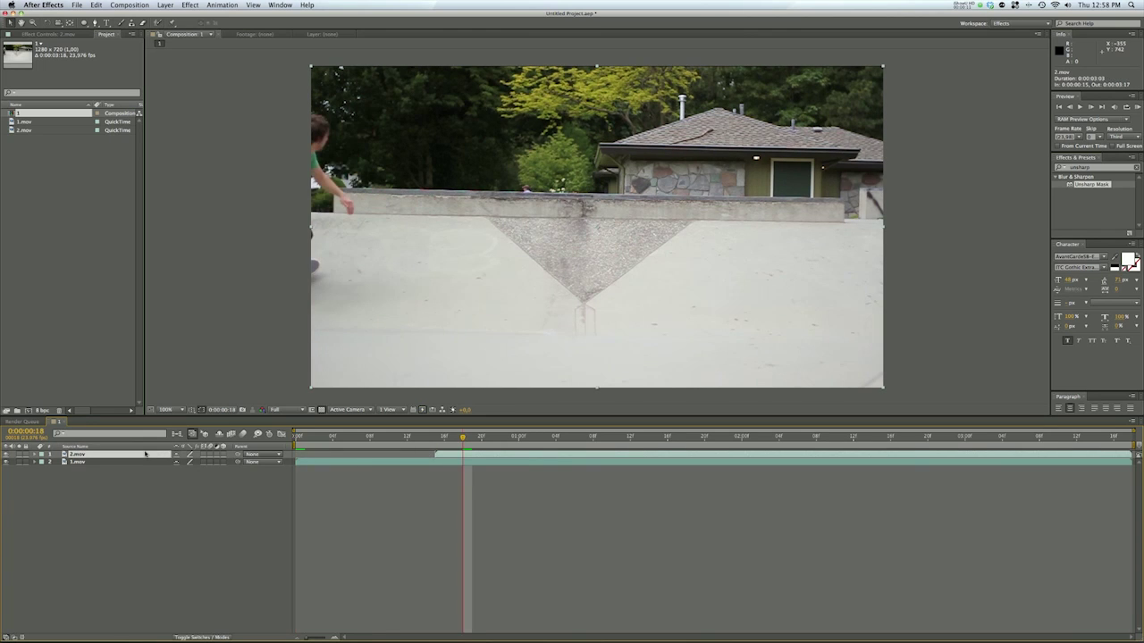
{"action": "left_click", "coordinate": [117, 511]}
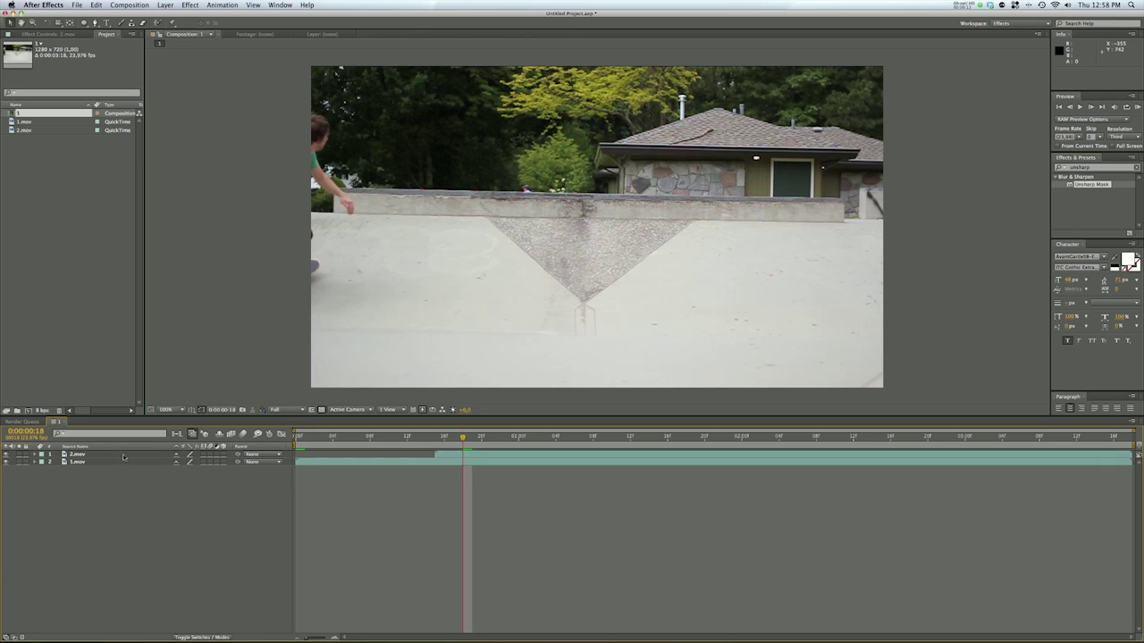
Step: Lower 2.mov's Opacity to about 53% so both skaters overlap
{"action": "left_click", "coordinate": [123, 455]}
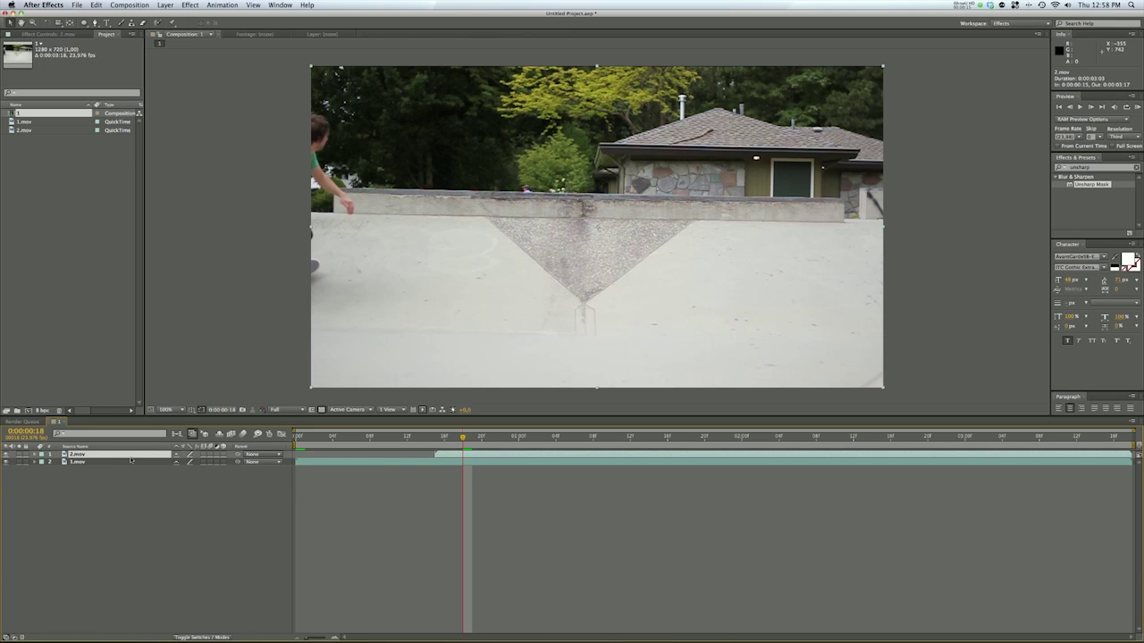
{"action": "key", "text": "t"}
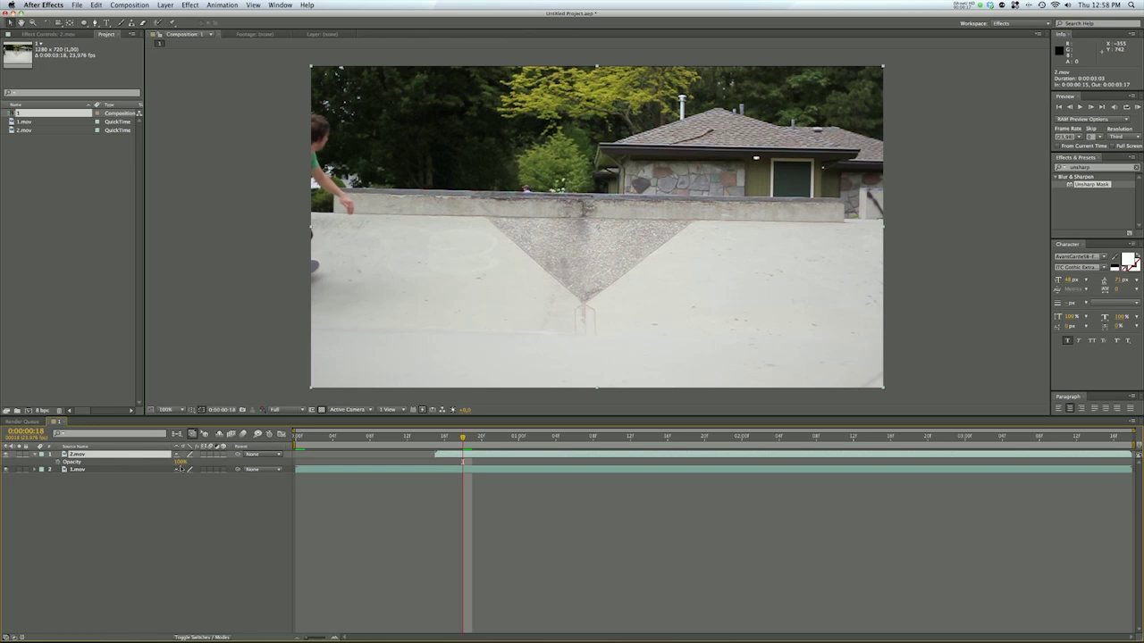
{"action": "left_click_drag", "start_coordinate": [180, 462], "coordinate": [161, 462]}
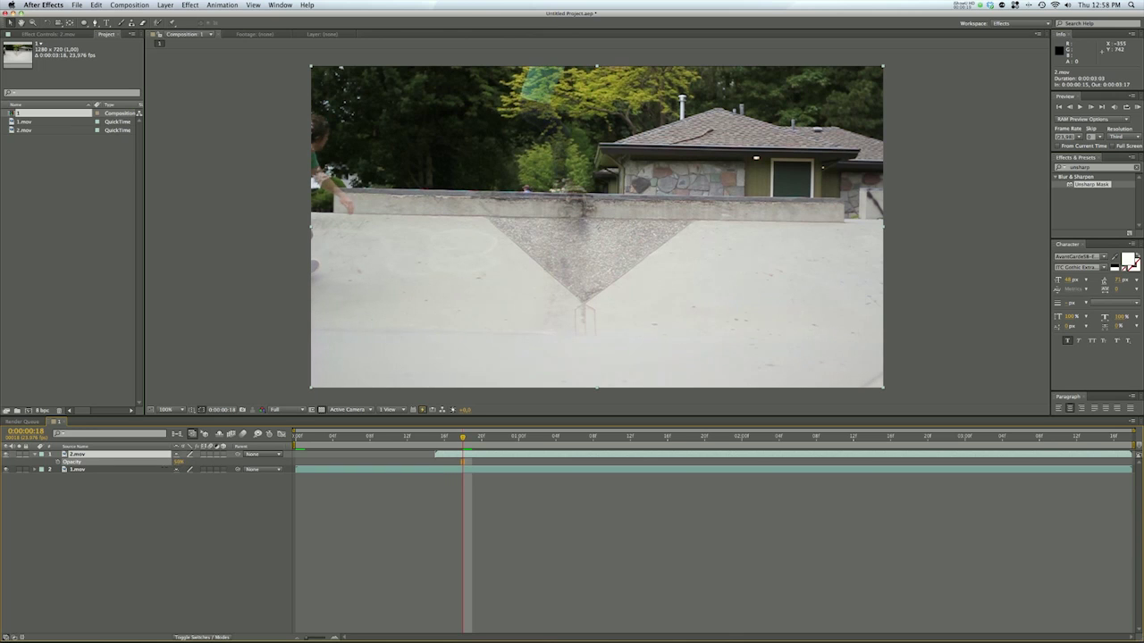
{"action": "left_click", "coordinate": [313, 476]}
{"action": "left_click_drag", "start_coordinate": [502, 436], "coordinate": [686, 437]}
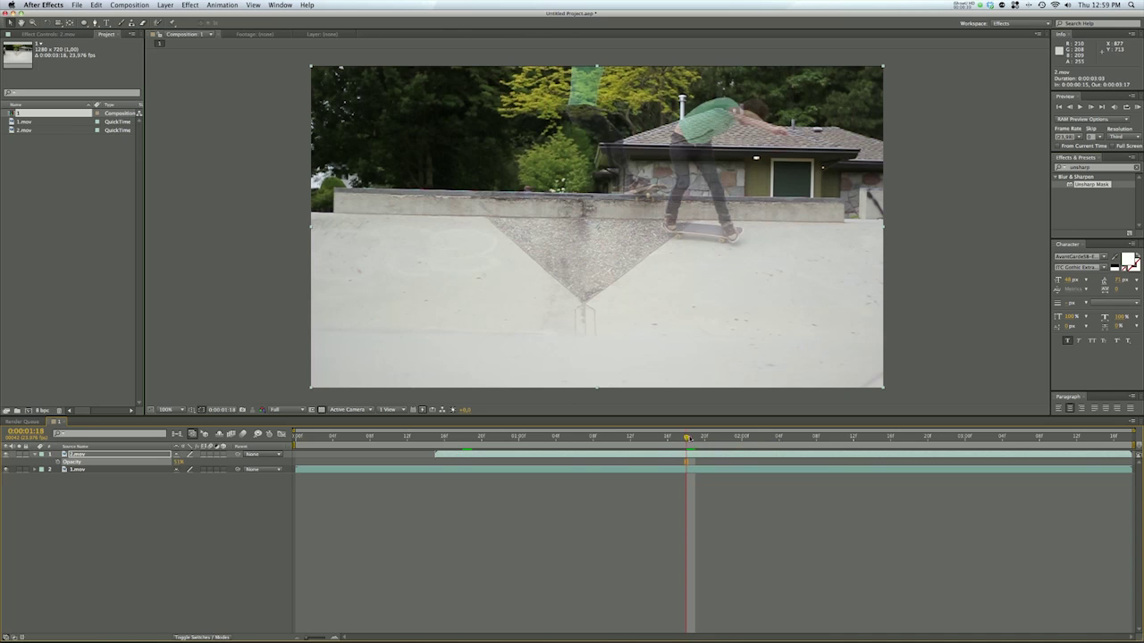
Step: Shift 2.mov to start around 0:00:00:22, previewing playback to check the skaters' timing
{"action": "left_click_drag", "start_coordinate": [696, 436], "coordinate": [602, 437]}
{"action": "left_click_drag", "start_coordinate": [520, 457], "coordinate": [567, 454]}
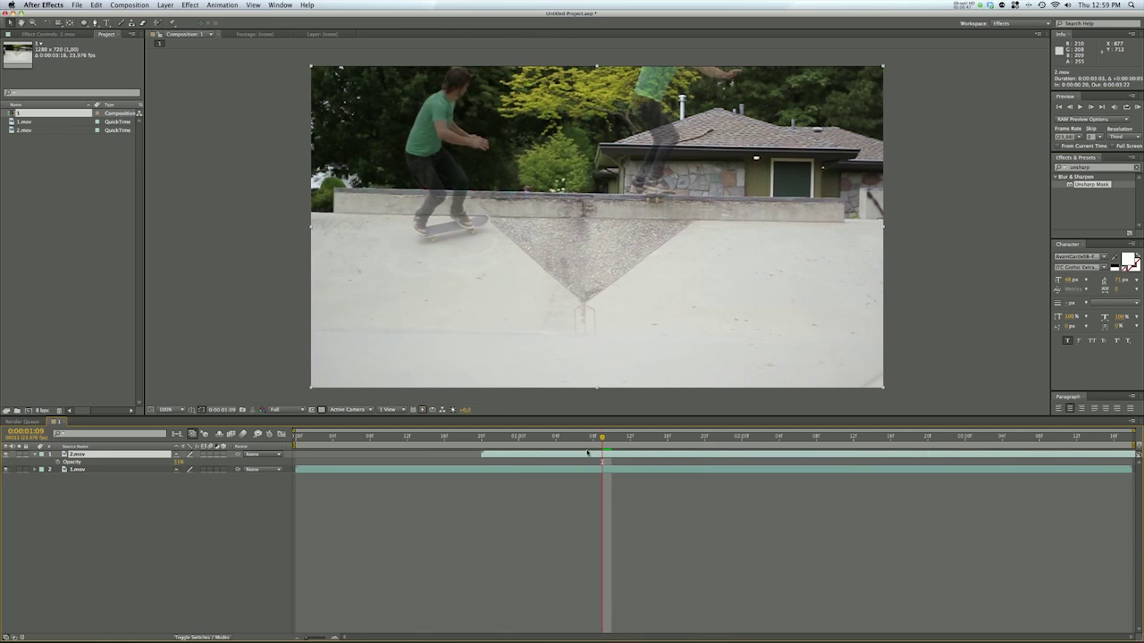
{"action": "key", "text": "space"}
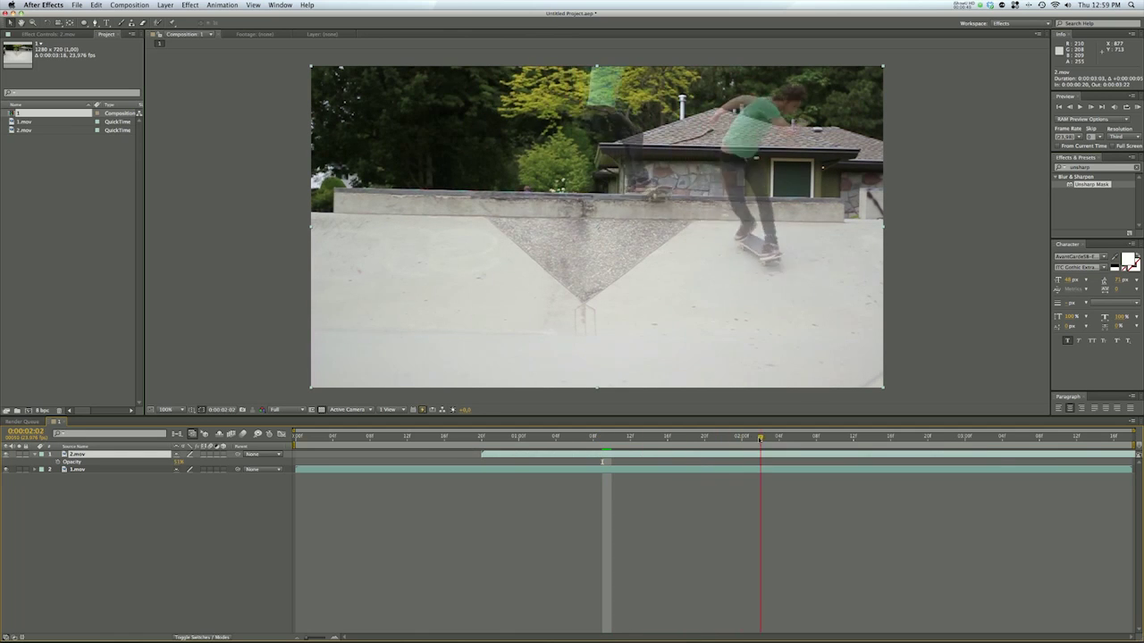
{"action": "key", "text": "space"}
{"action": "left_click_drag", "start_coordinate": [691, 456], "coordinate": [711, 456]}
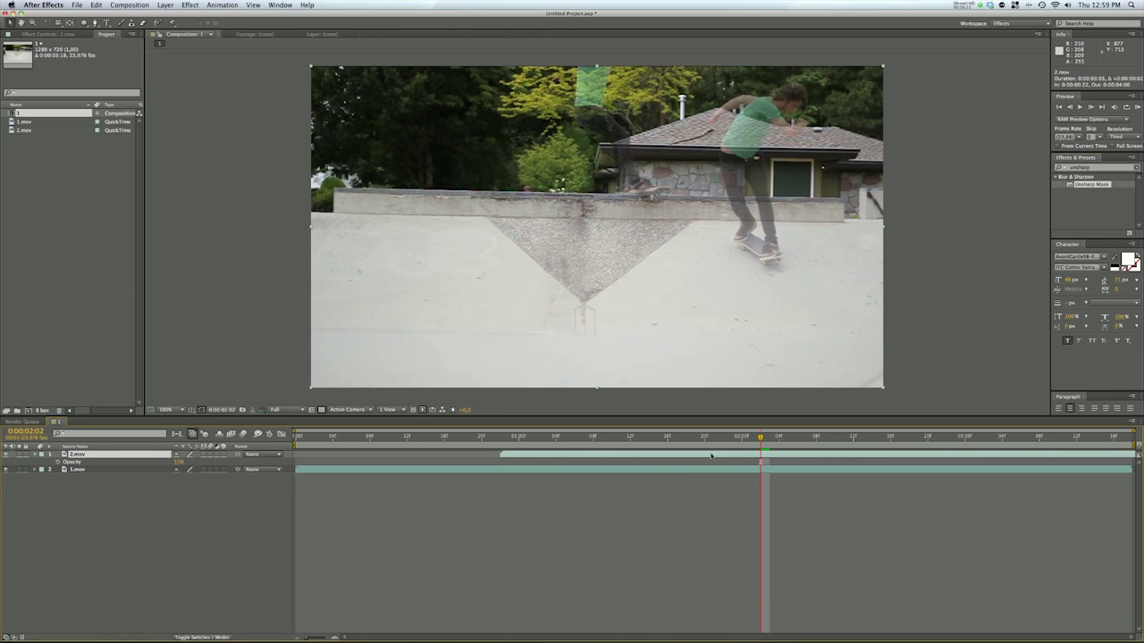
{"action": "key", "text": "space"}
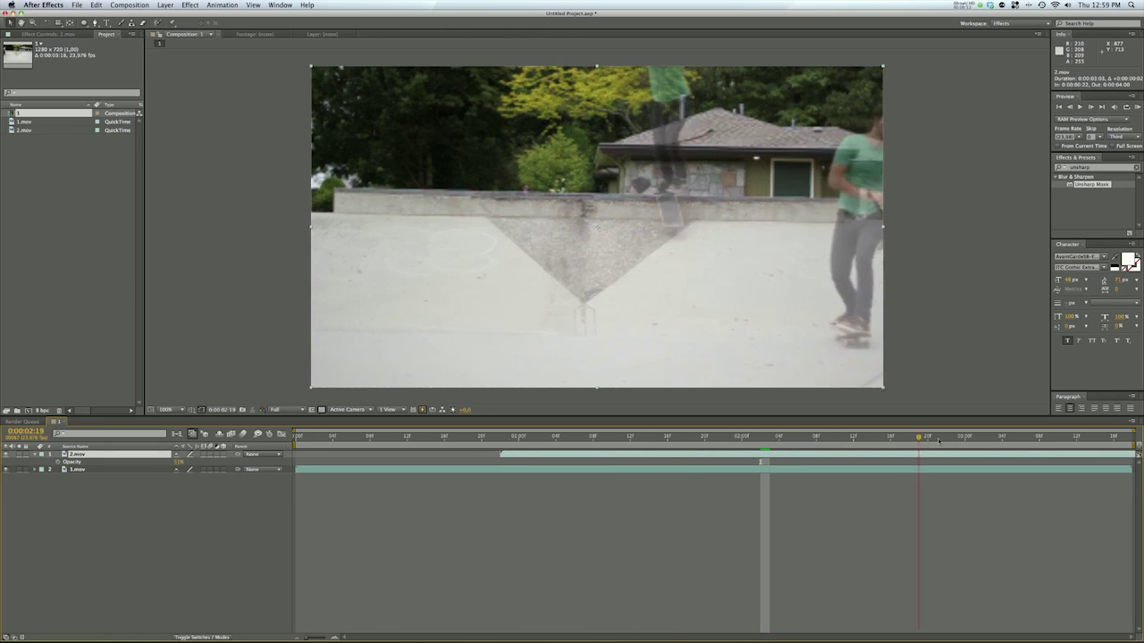
{"action": "key", "text": "i"}
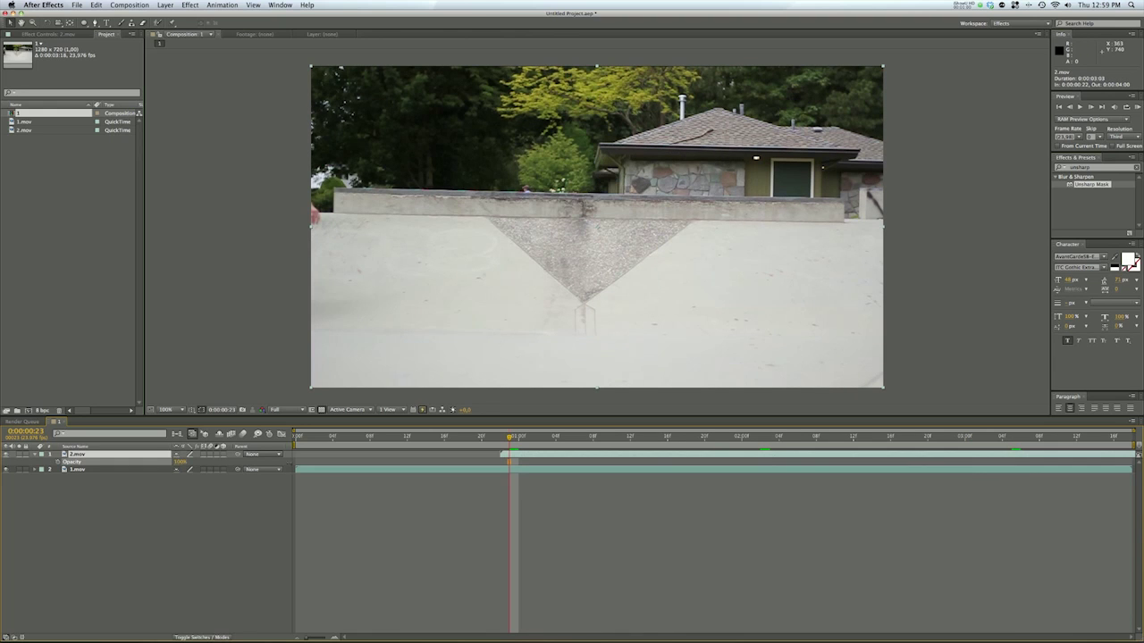
Step: Draw a closed four-point mask on 2.mov around the left-side skater
{"action": "key", "text": "Page_Down"}
{"action": "key", "text": "Page_Down"}
{"action": "key", "text": "Page_Down"}
{"action": "key", "text": "Page_Down"}
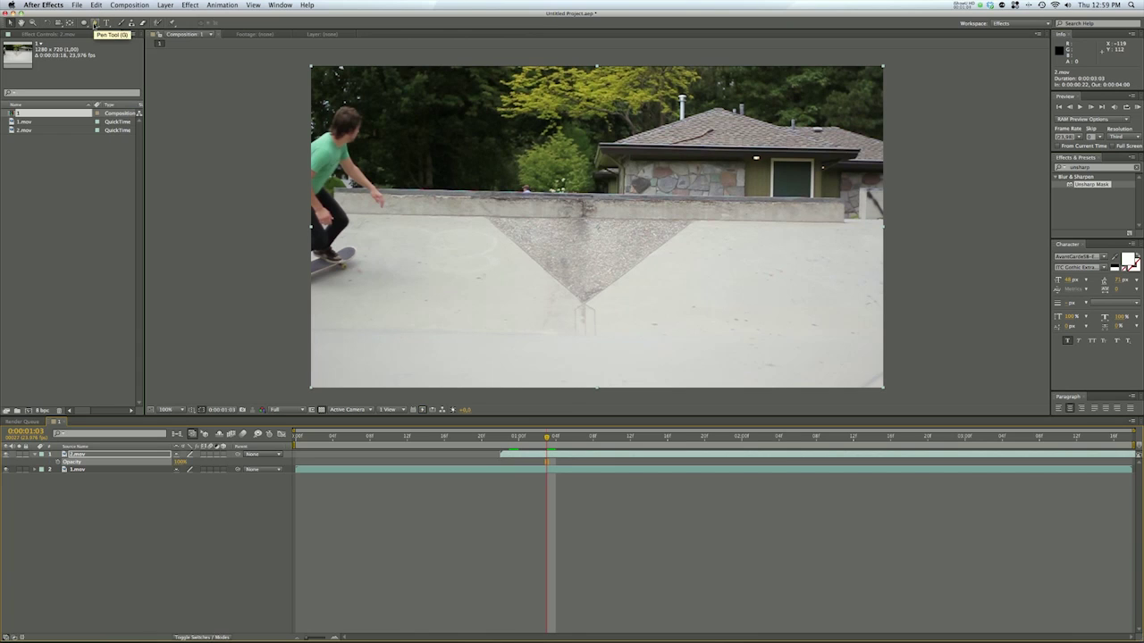
{"action": "left_click", "coordinate": [94, 24]}
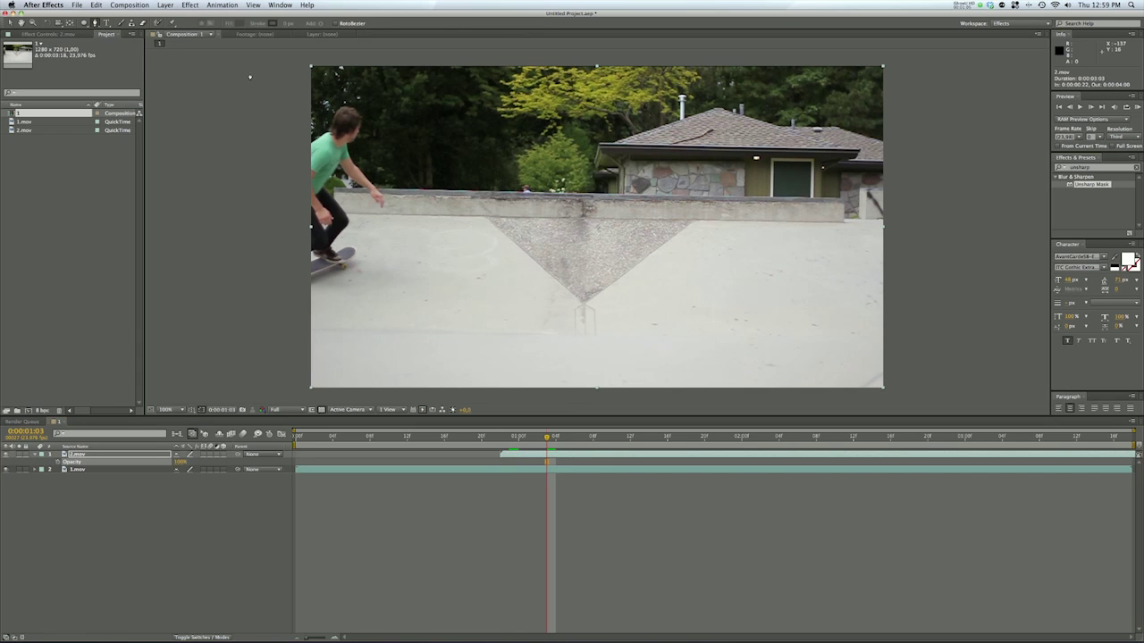
{"action": "left_click", "coordinate": [249, 73]}
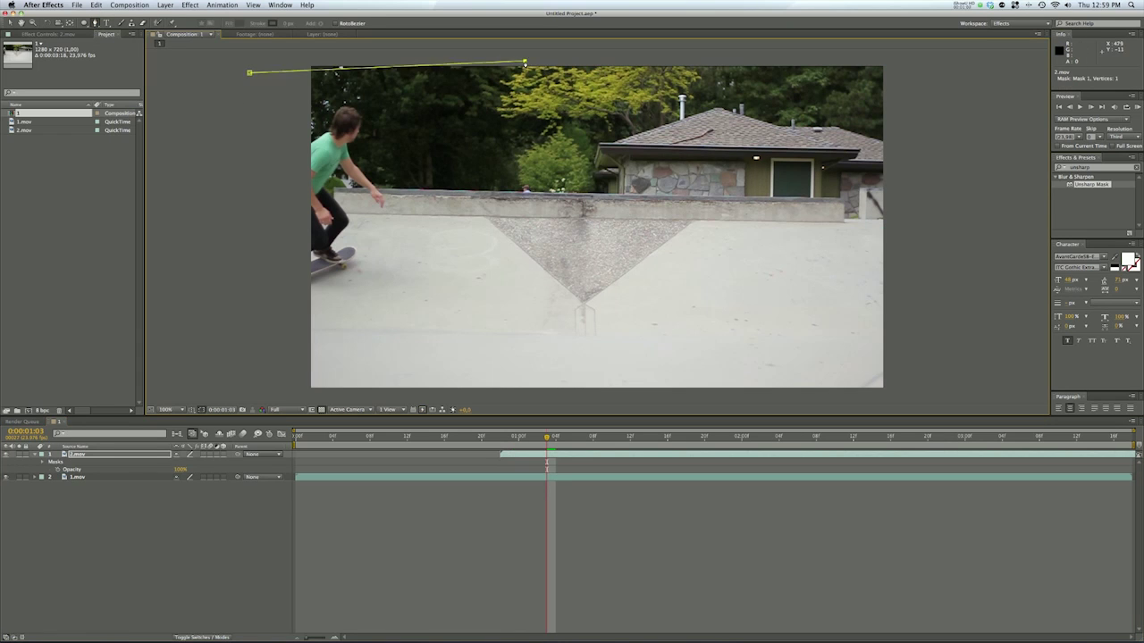
{"action": "left_click", "coordinate": [531, 288]}
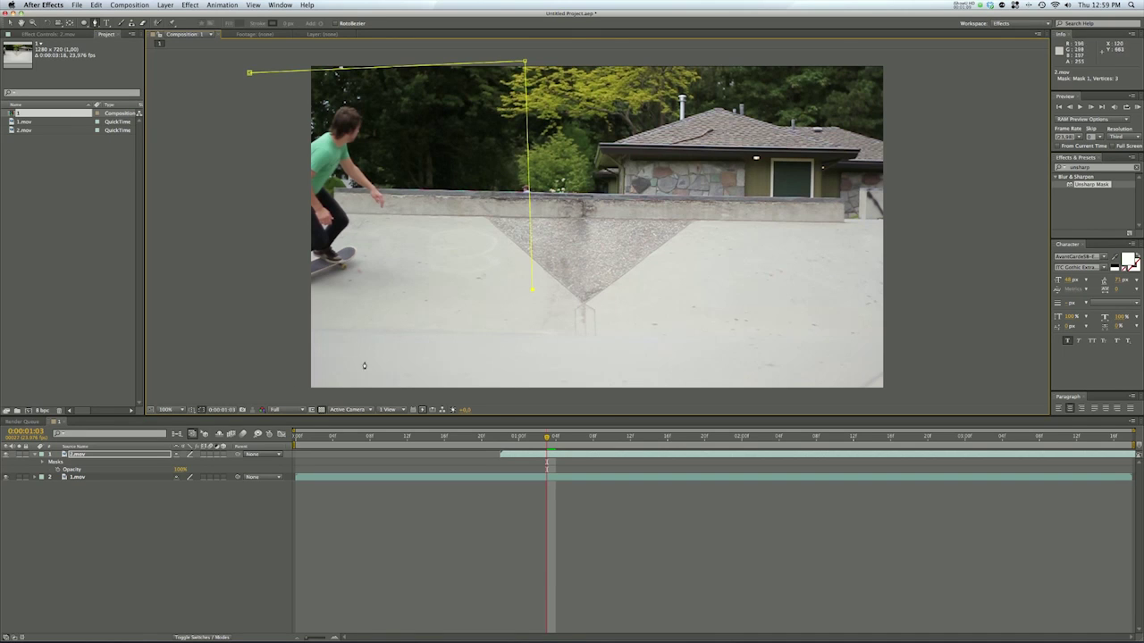
{"action": "left_click", "coordinate": [254, 336]}
{"action": "left_click", "coordinate": [249, 73]}
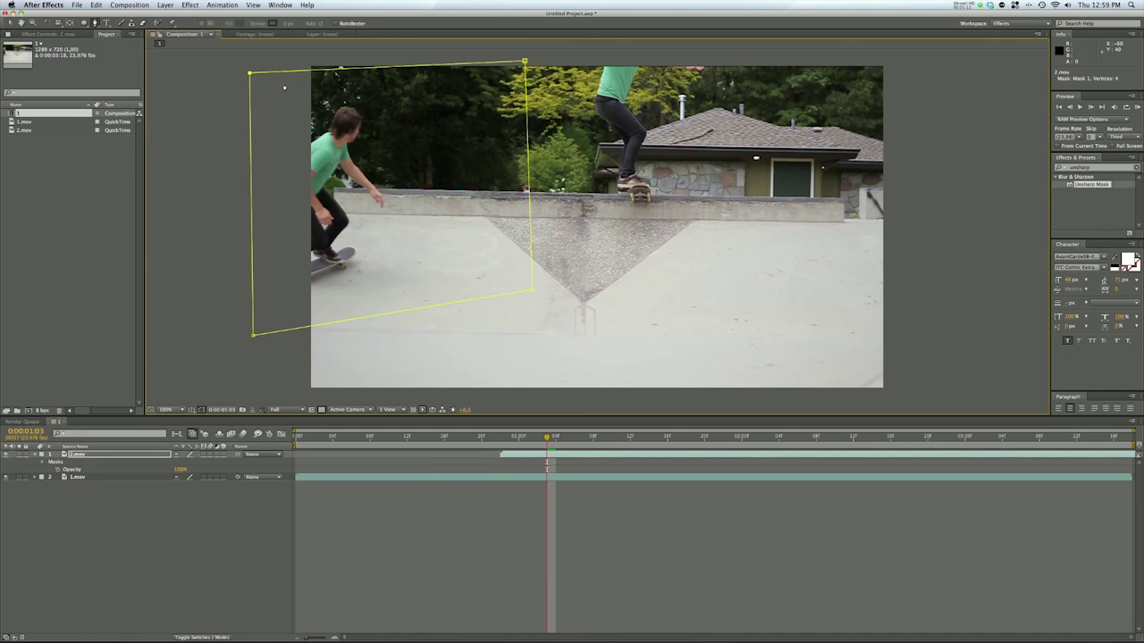
Step: Hide 1.mov and raise the mask's top-left corner to enclose the skater fully
{"action": "left_click_drag", "start_coordinate": [546, 464], "coordinate": [574, 463]}
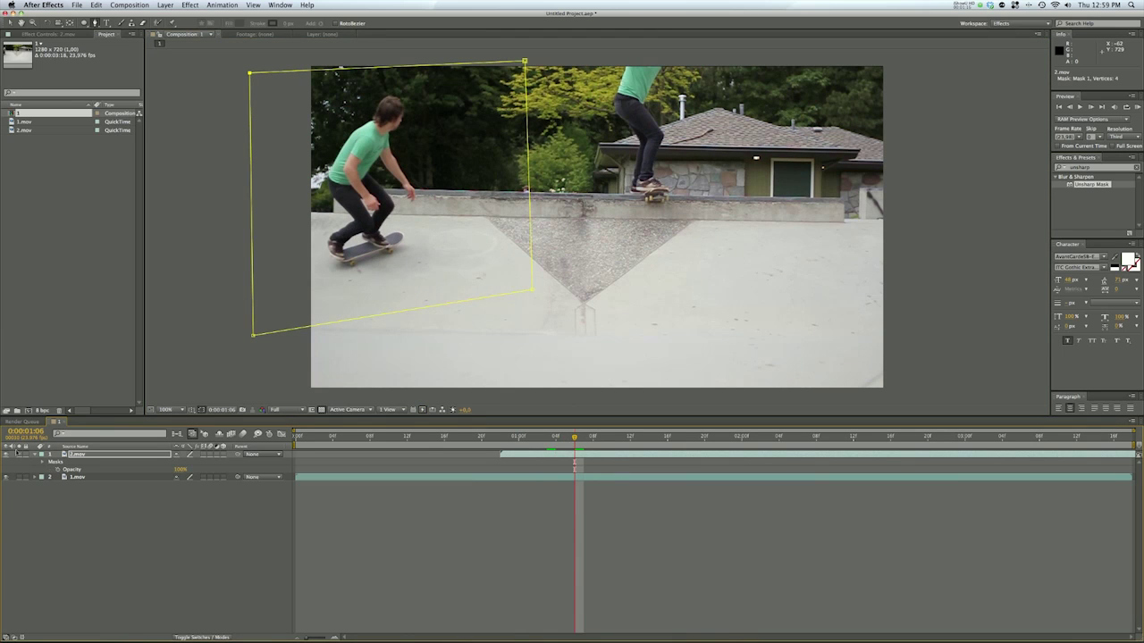
{"action": "left_click", "coordinate": [6, 477]}
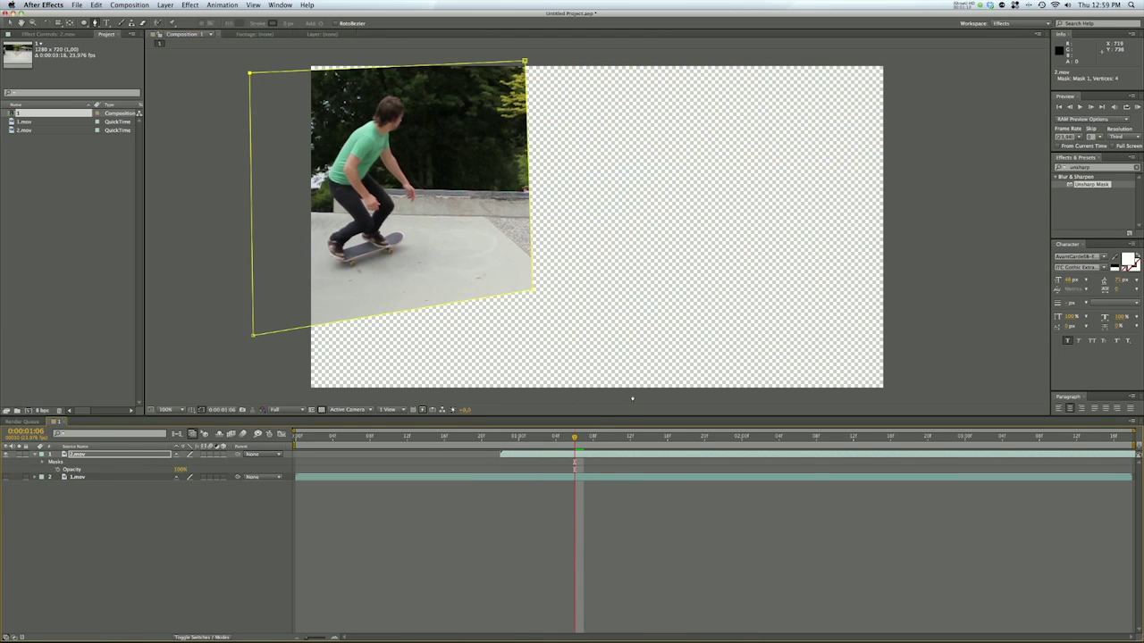
{"action": "mouse_move", "coordinate": [577, 441]}
{"action": "left_mouse_down"}
{"action": "mouse_move", "coordinate": [676, 440]}
{"action": "mouse_move", "coordinate": [526, 440]}
{"action": "mouse_move", "coordinate": [681, 440]}
{"action": "mouse_move", "coordinate": [566, 440]}
{"action": "left_mouse_up"}
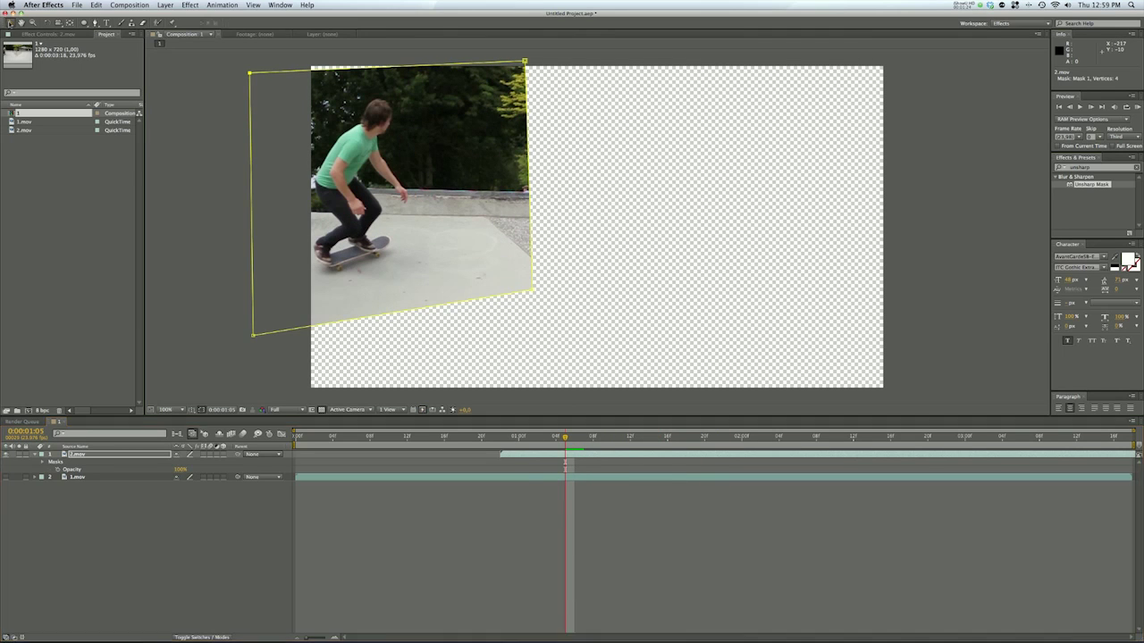
{"action": "left_click_drag", "start_coordinate": [250, 74], "coordinate": [250, 55]}
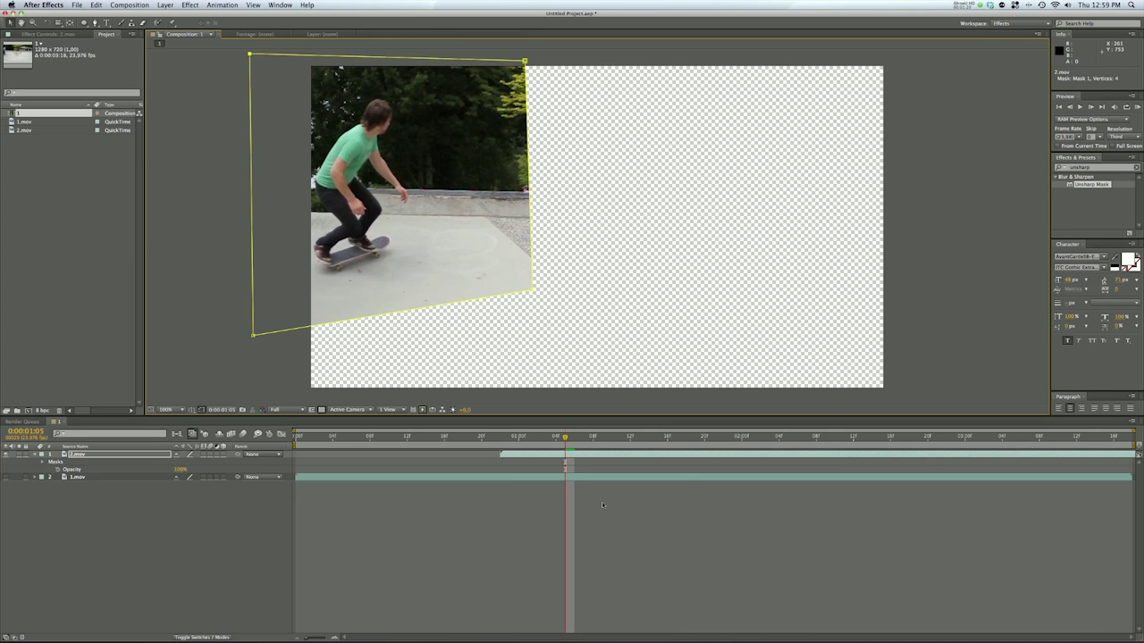
Step: Show 1.mov again, preview, and reveal 2.mov's Mask 1 path and feather properties
{"action": "left_click", "coordinate": [5, 477]}
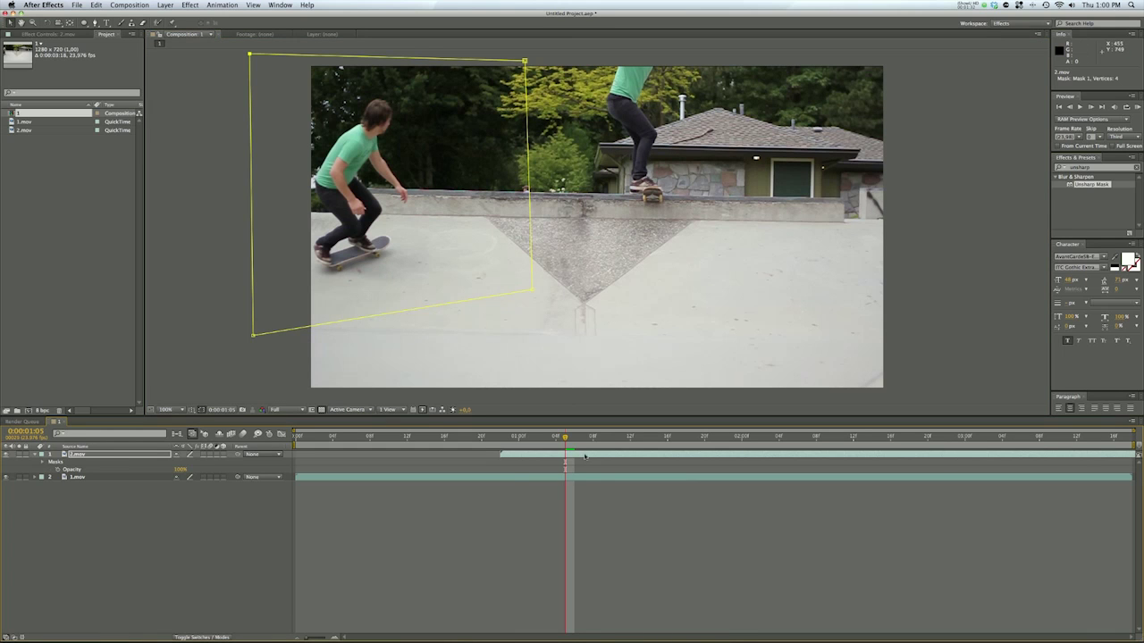
{"action": "key", "text": "space"}
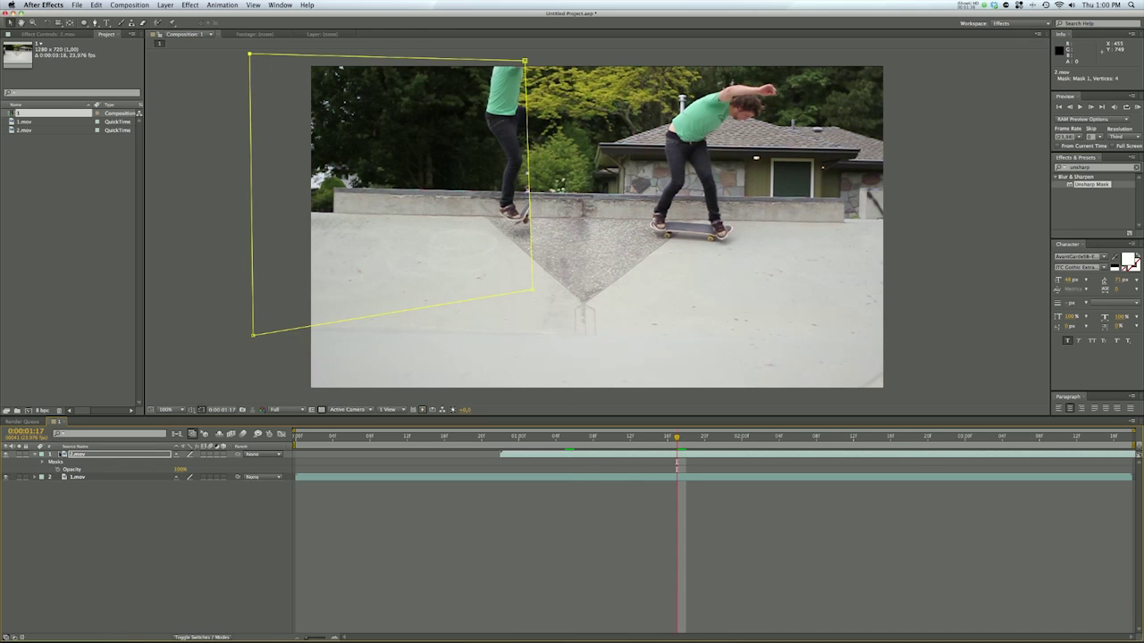
{"action": "left_click", "coordinate": [33, 456]}
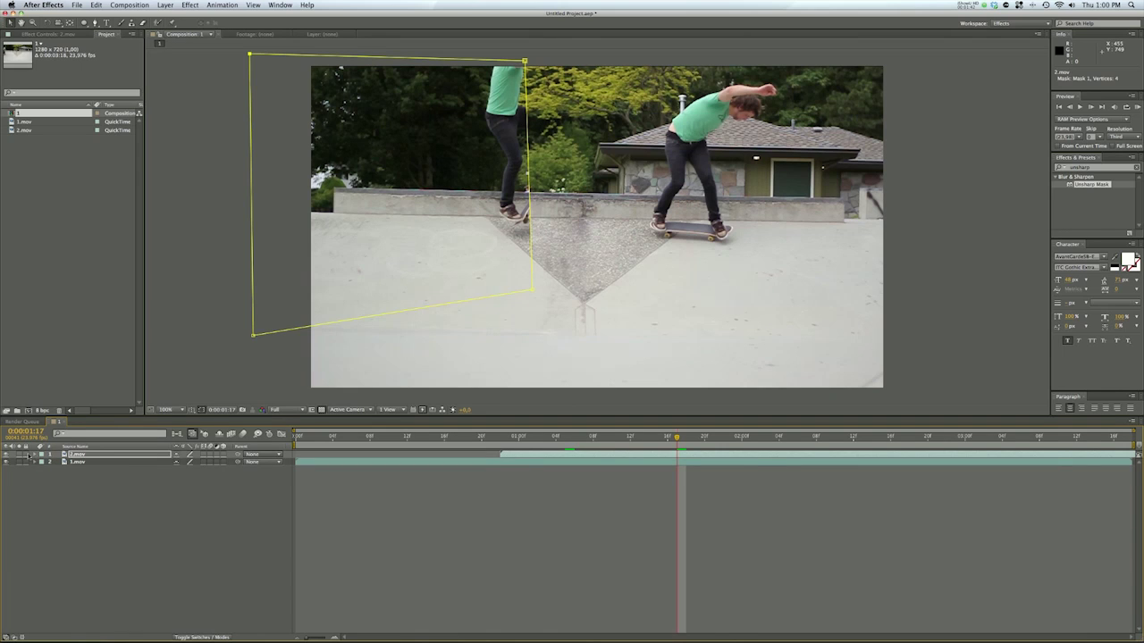
{"action": "left_click", "coordinate": [34, 455]}
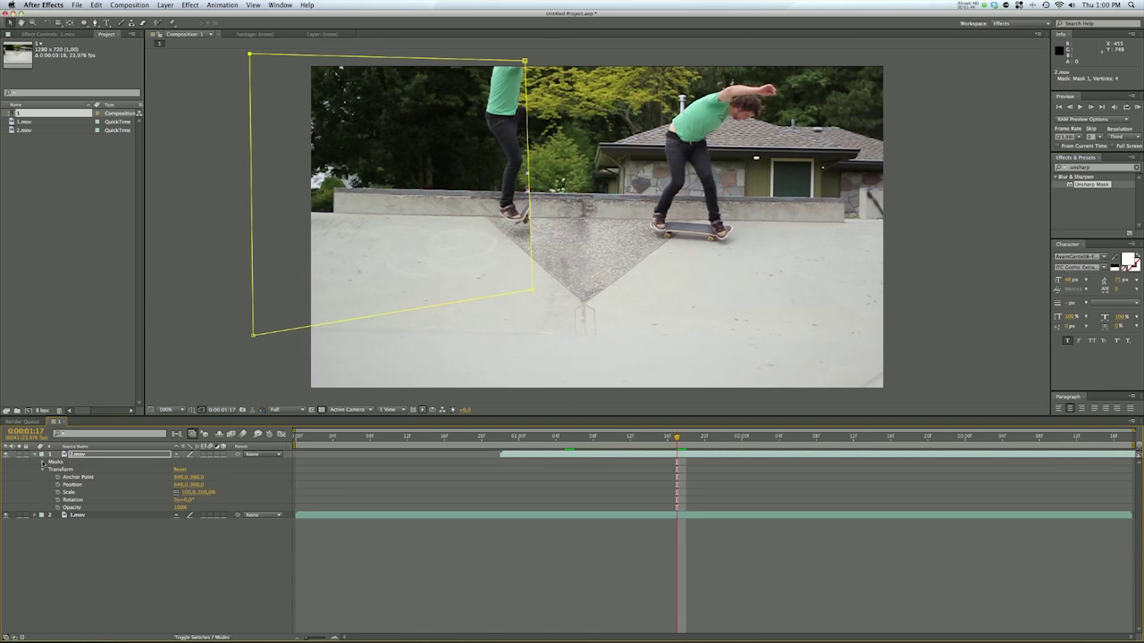
{"action": "left_click", "coordinate": [43, 462]}
{"action": "left_click", "coordinate": [51, 469]}
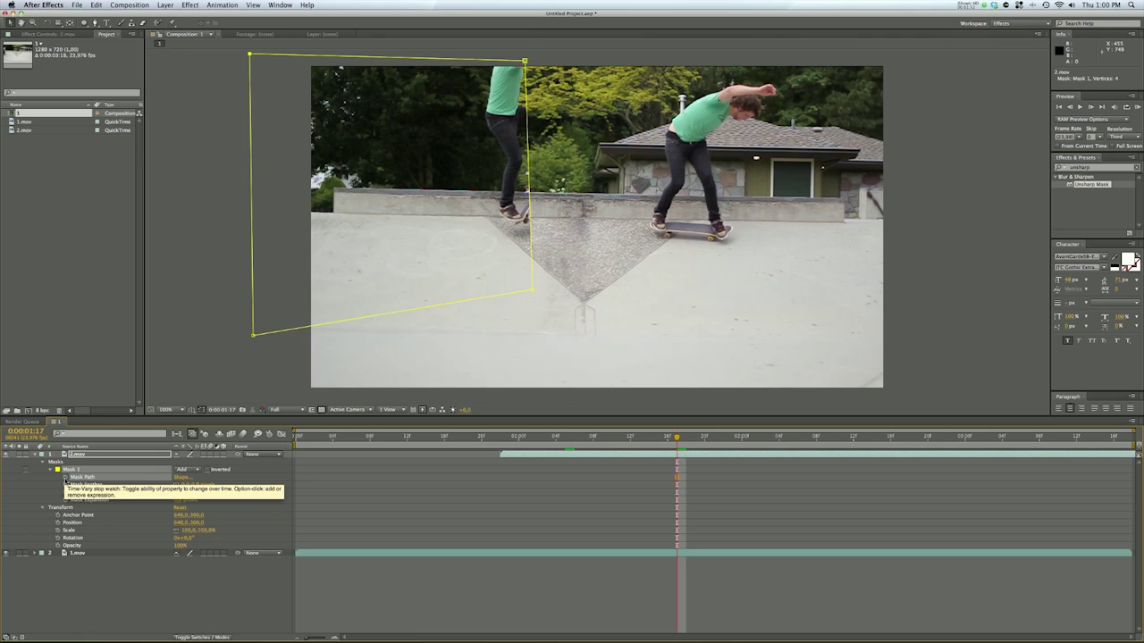
Step: Set a starting Mask Path keyframe, then shift the mask right at later frames
{"action": "left_click_drag", "start_coordinate": [677, 437], "coordinate": [630, 439]}
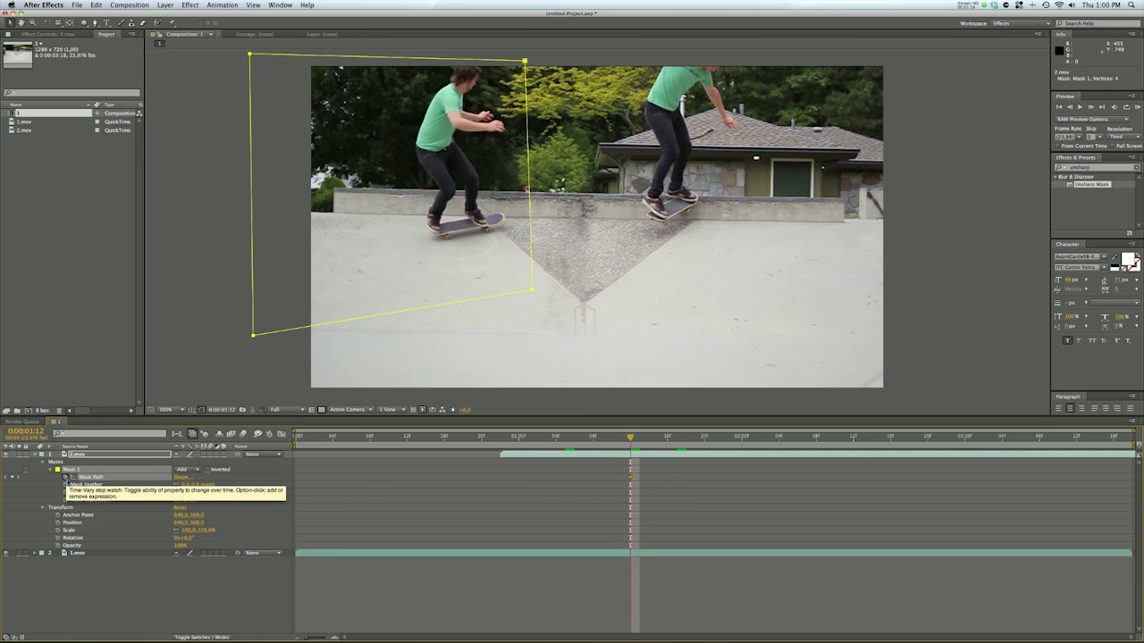
{"action": "left_click", "coordinate": [66, 478]}
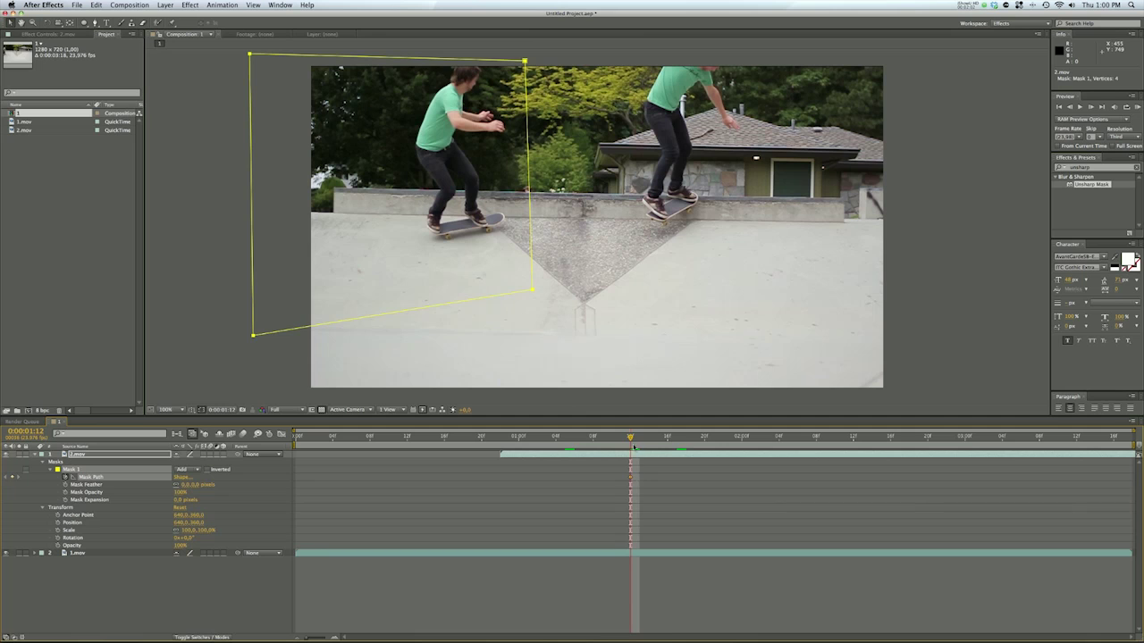
{"action": "left_click_drag", "start_coordinate": [631, 439], "coordinate": [696, 442]}
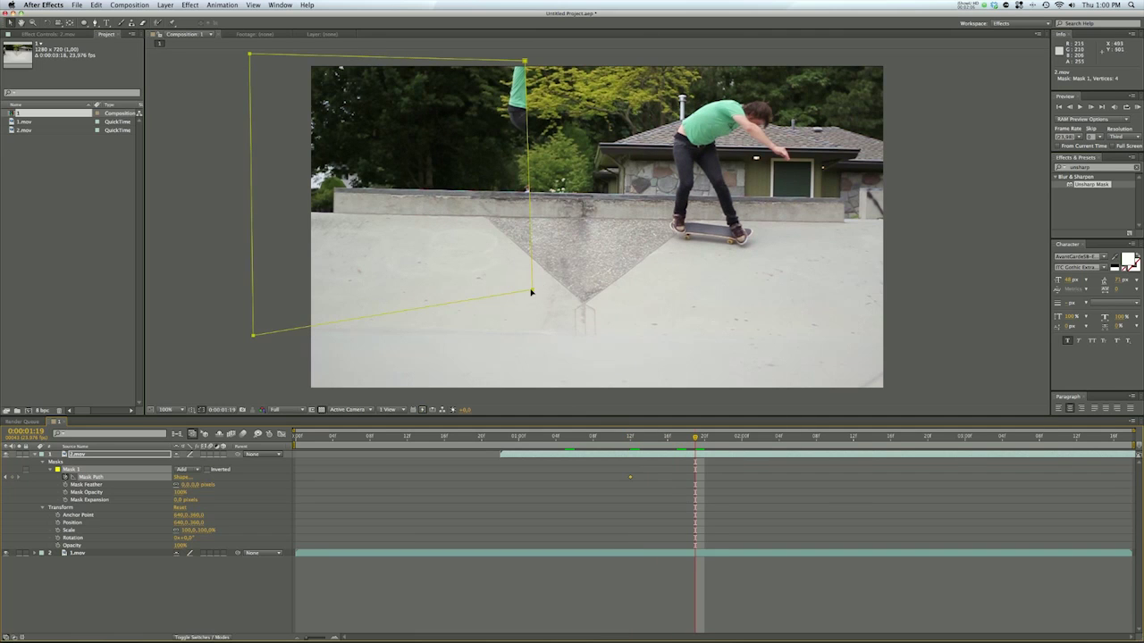
{"action": "left_click_drag", "start_coordinate": [533, 291], "coordinate": [639, 280]}
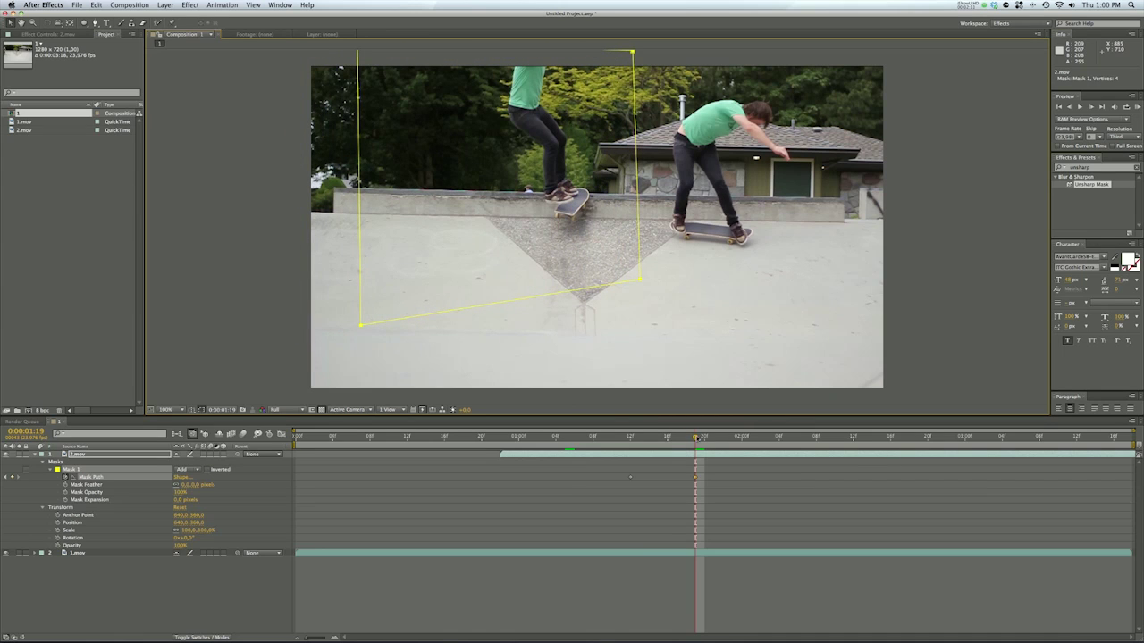
{"action": "left_click_drag", "start_coordinate": [695, 437], "coordinate": [788, 442]}
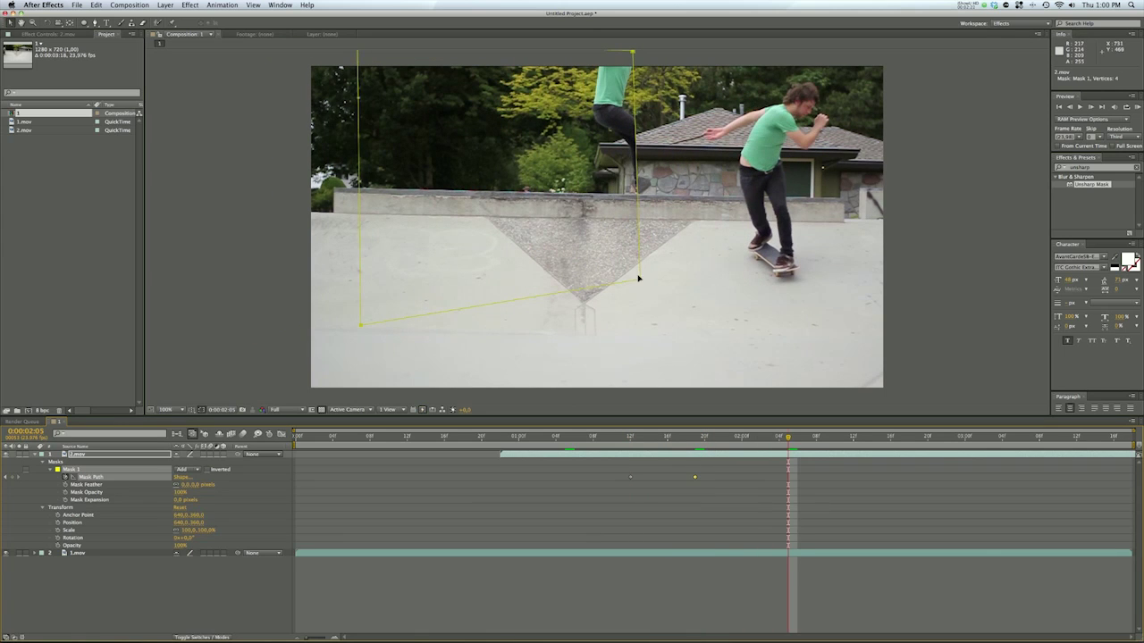
{"action": "left_click_drag", "start_coordinate": [638, 278], "coordinate": [699, 278]}
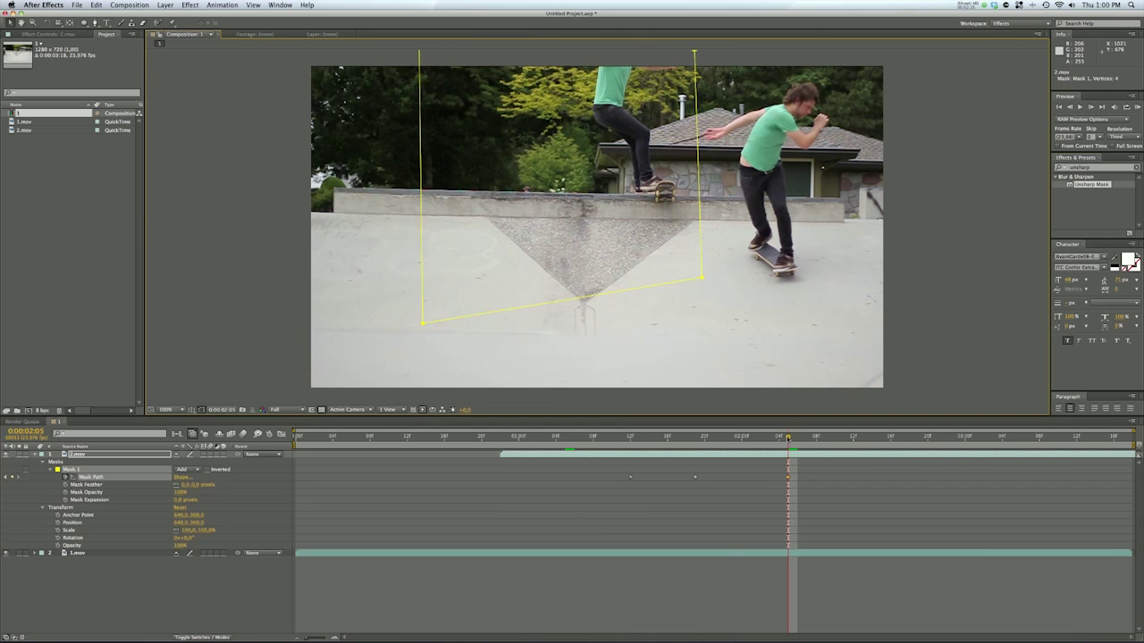
Step: Move the mask further right and down to track the skater near the clip's end
{"action": "key", "text": "space"}
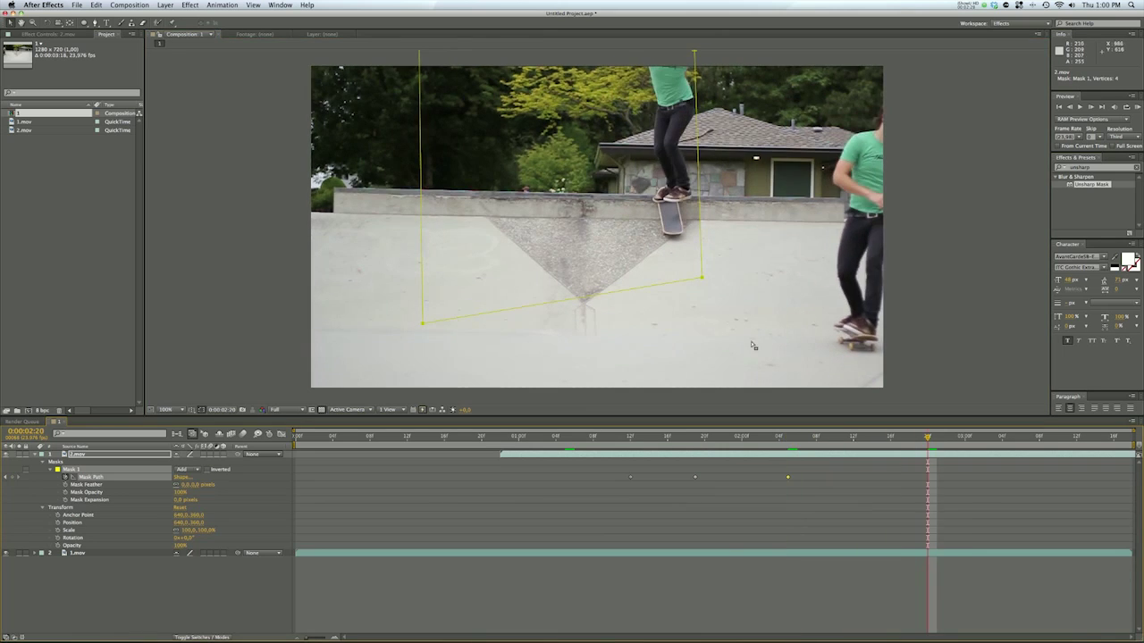
{"action": "left_click_drag", "start_coordinate": [702, 277], "coordinate": [823, 286]}
{"action": "left_click_drag", "start_coordinate": [927, 440], "coordinate": [1122, 438]}
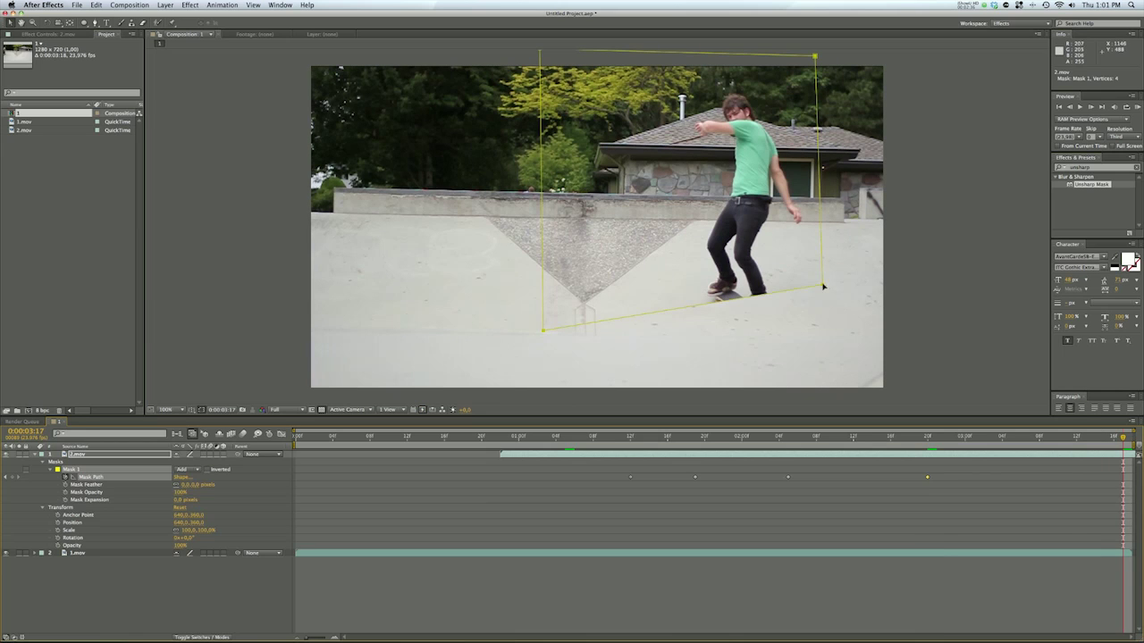
{"action": "left_click_drag", "start_coordinate": [823, 287], "coordinate": [841, 319]}
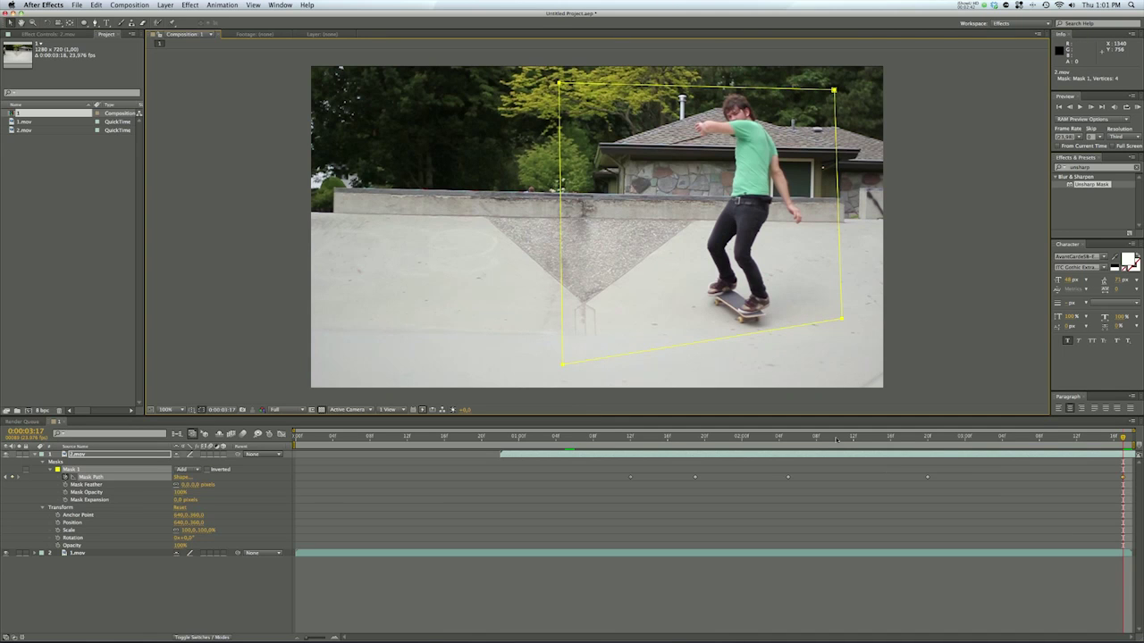
{"action": "left_click_drag", "start_coordinate": [838, 438], "coordinate": [733, 438]}
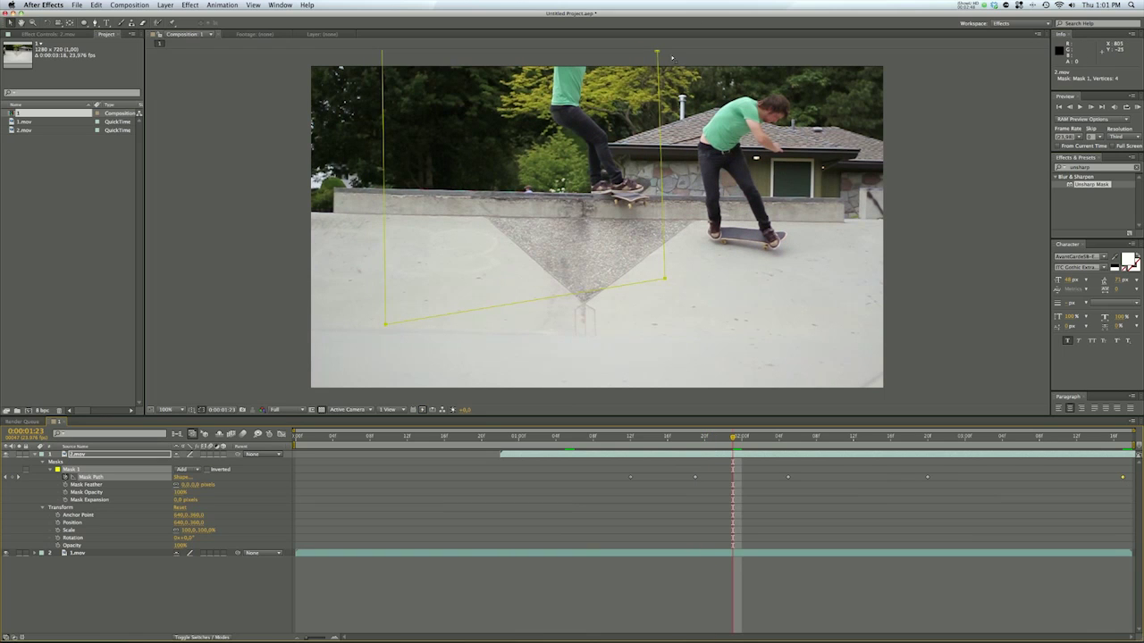
Step: Widen the mask's top edge and push its lower-right corner outward
{"action": "left_click", "coordinate": [945, 86]}
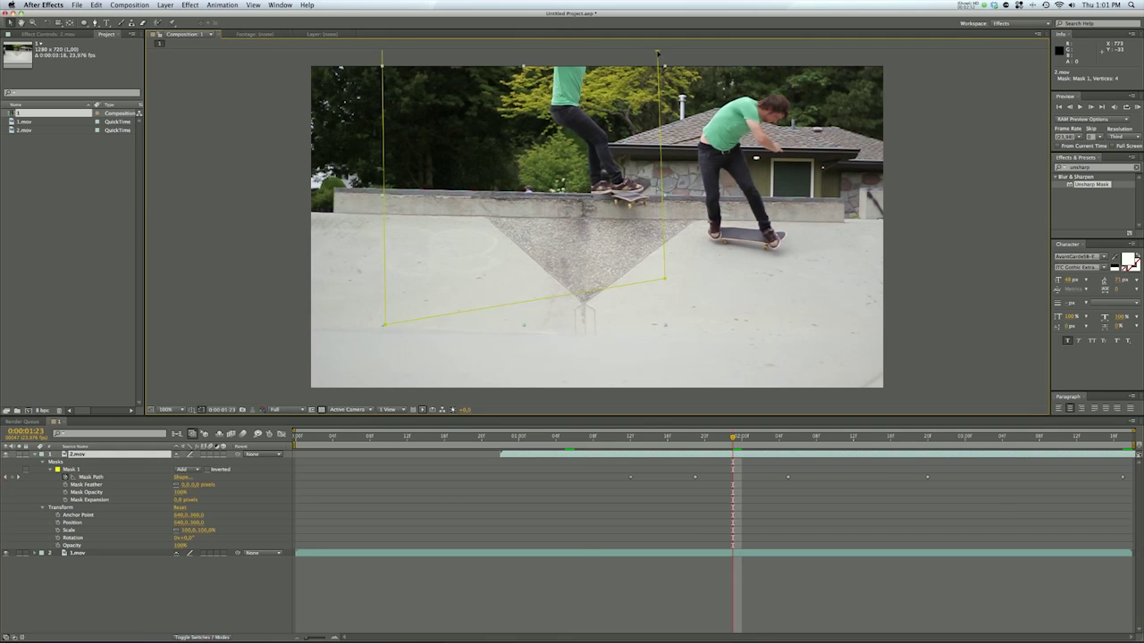
{"action": "left_click_drag", "start_coordinate": [657, 54], "coordinate": [688, 52]}
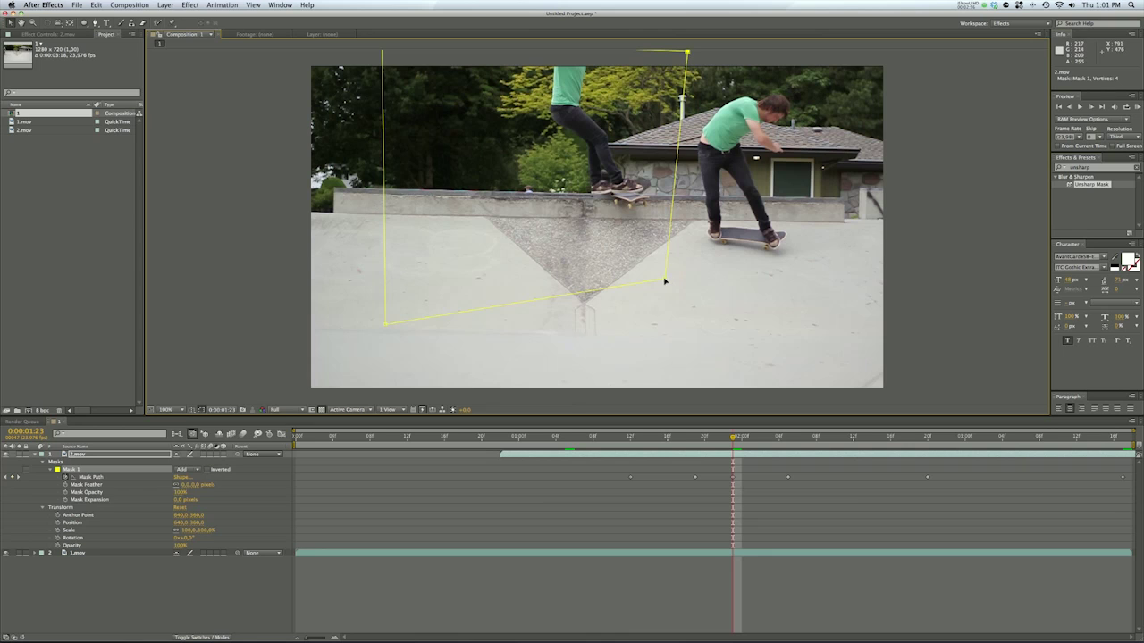
{"action": "left_click_drag", "start_coordinate": [665, 279], "coordinate": [690, 287]}
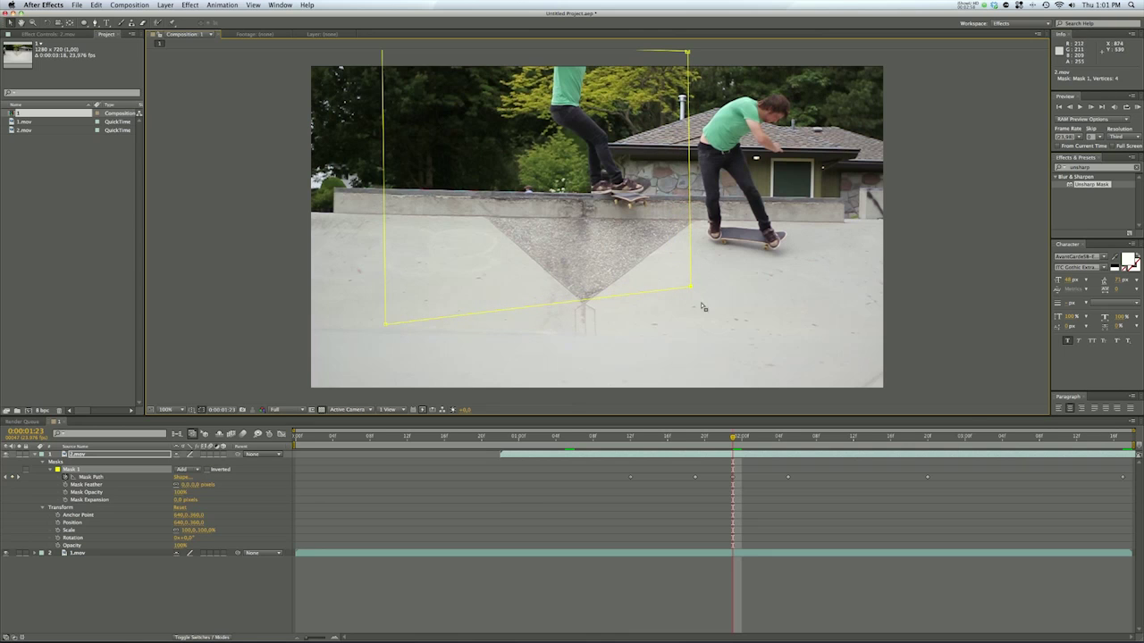
{"action": "key", "text": "Page_Down"}
{"action": "key", "text": "Page_Down"}
{"action": "key", "text": "Page_Down"}
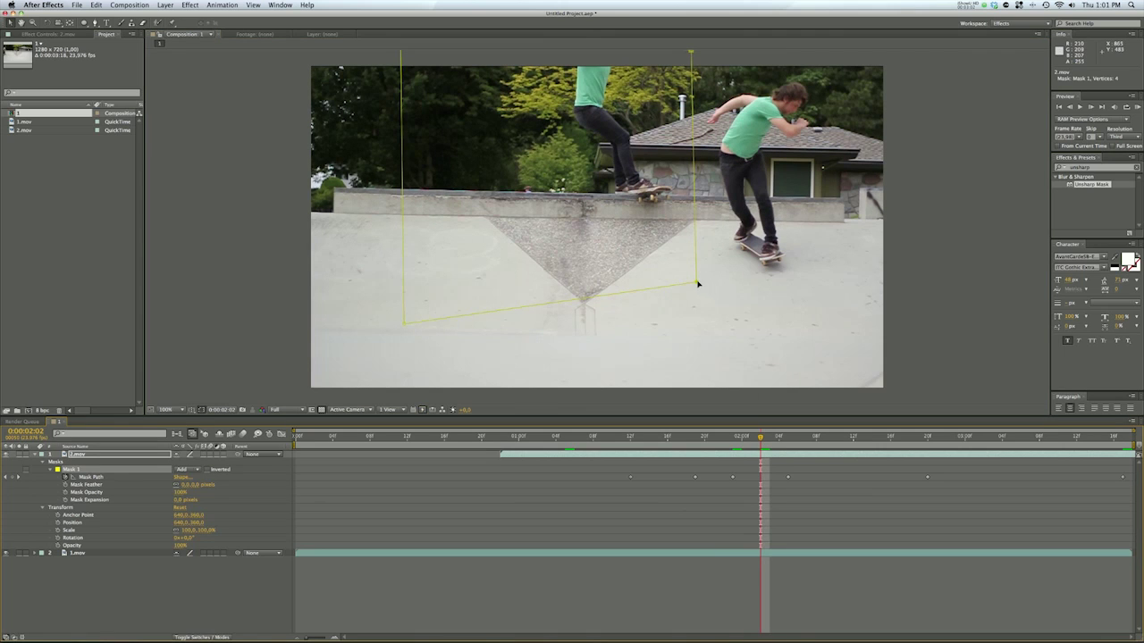
{"action": "left_click_drag", "start_coordinate": [696, 282], "coordinate": [712, 285]}
Step: At a later frame, raise the mask's top-left corner and straighten its right edge
{"action": "left_click_drag", "start_coordinate": [760, 436], "coordinate": [1040, 442]}
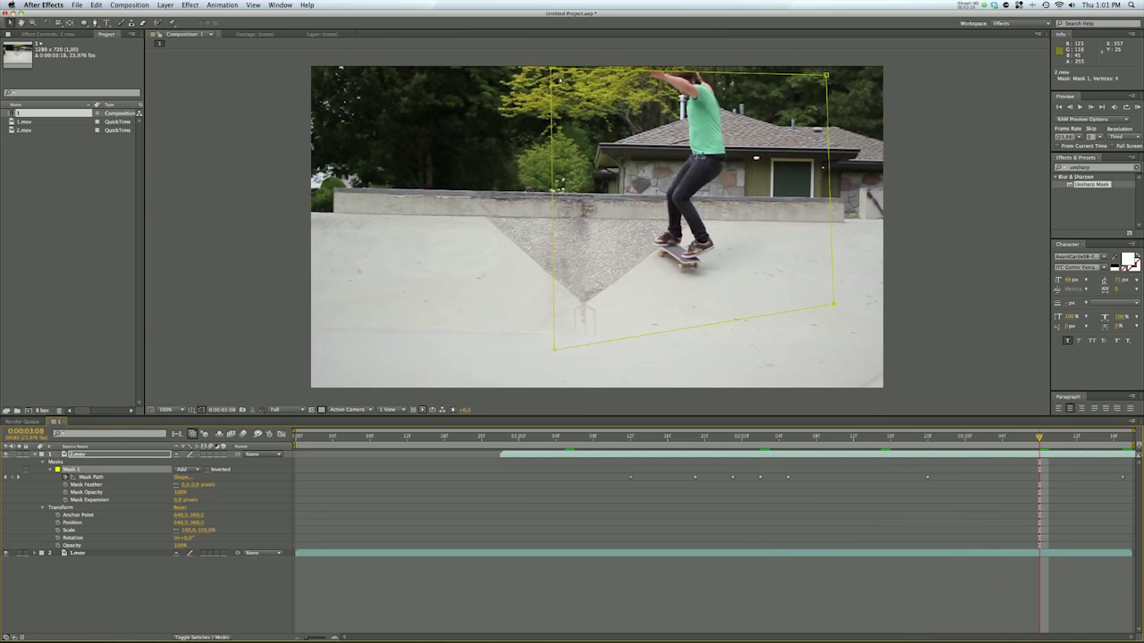
{"action": "left_click_drag", "start_coordinate": [551, 71], "coordinate": [544, 39]}
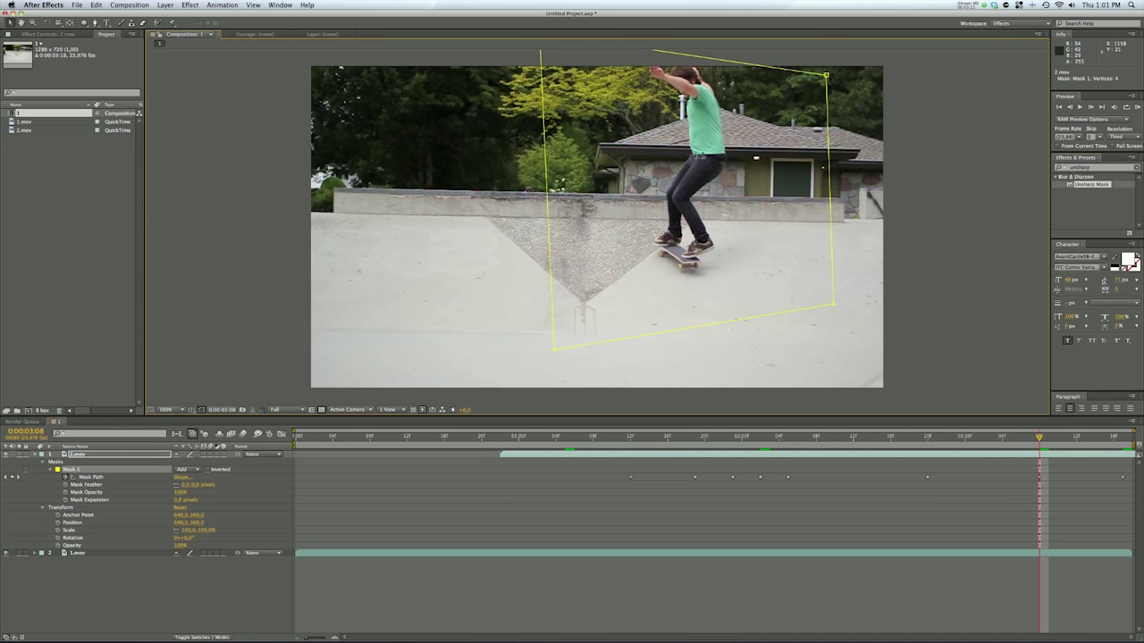
{"action": "left_click_drag", "start_coordinate": [826, 75], "coordinate": [824, 40]}
{"action": "left_click_drag", "start_coordinate": [959, 439], "coordinate": [667, 439]}
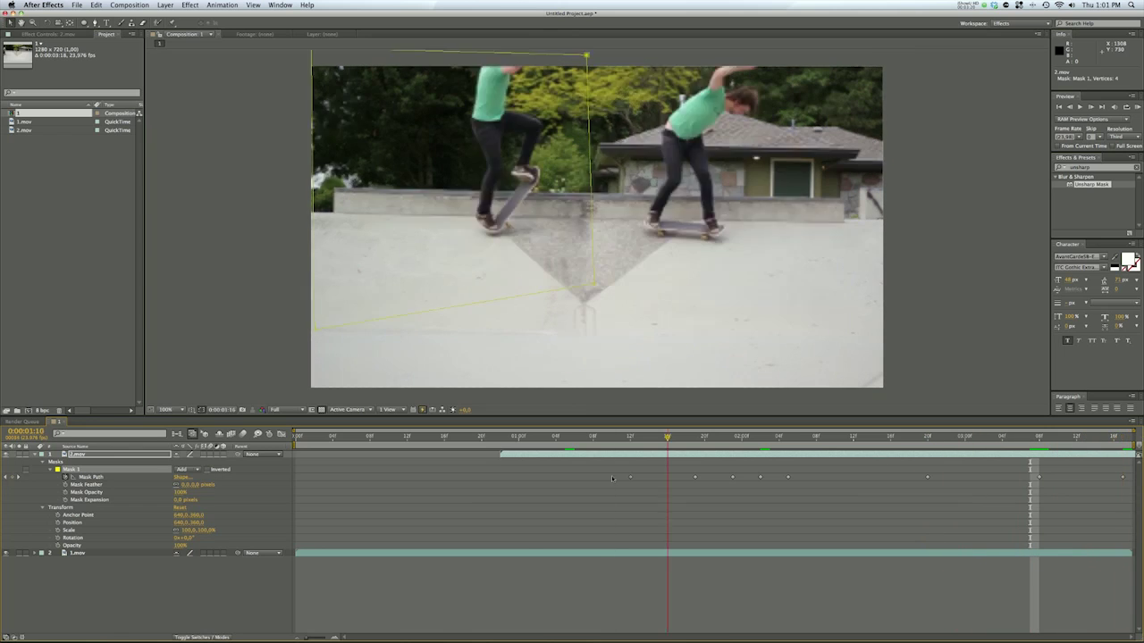
Step: Refit the mask's corner and top vertices at a later frame, zooming in to inspect the seam
{"action": "mouse_move", "coordinate": [668, 478]}
{"action": "left_mouse_down"}
{"action": "mouse_move", "coordinate": [493, 478]}
{"action": "mouse_move", "coordinate": [669, 478]}
{"action": "mouse_move", "coordinate": [659, 478]}
{"action": "left_mouse_up"}
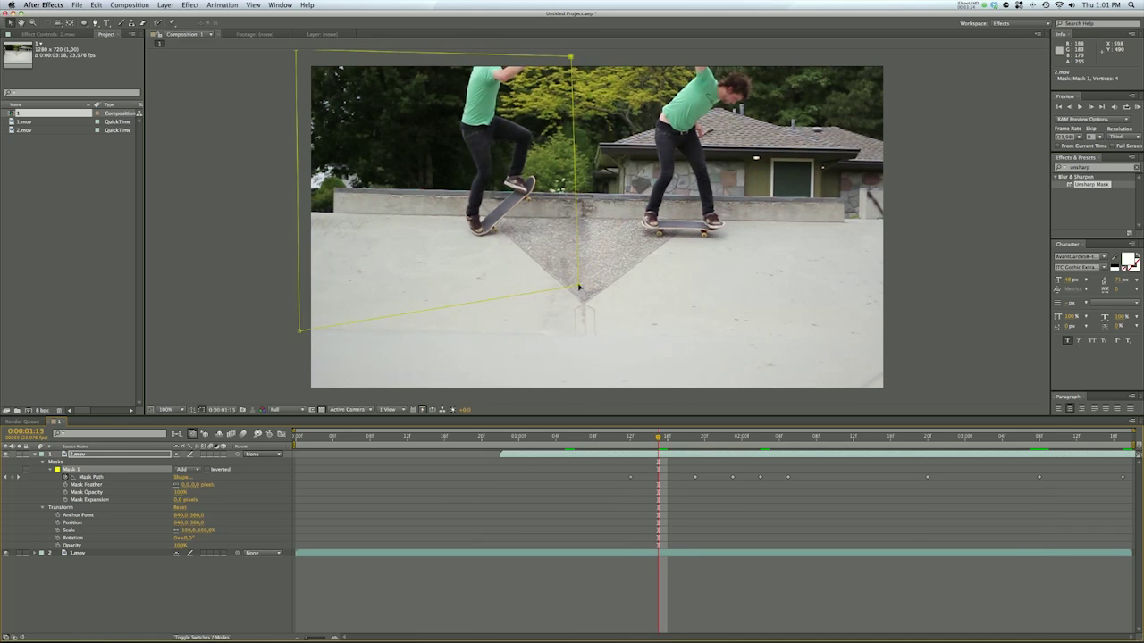
{"action": "left_click_drag", "start_coordinate": [578, 287], "coordinate": [614, 287]}
{"action": "left_click_drag", "start_coordinate": [571, 57], "coordinate": [581, 56]}
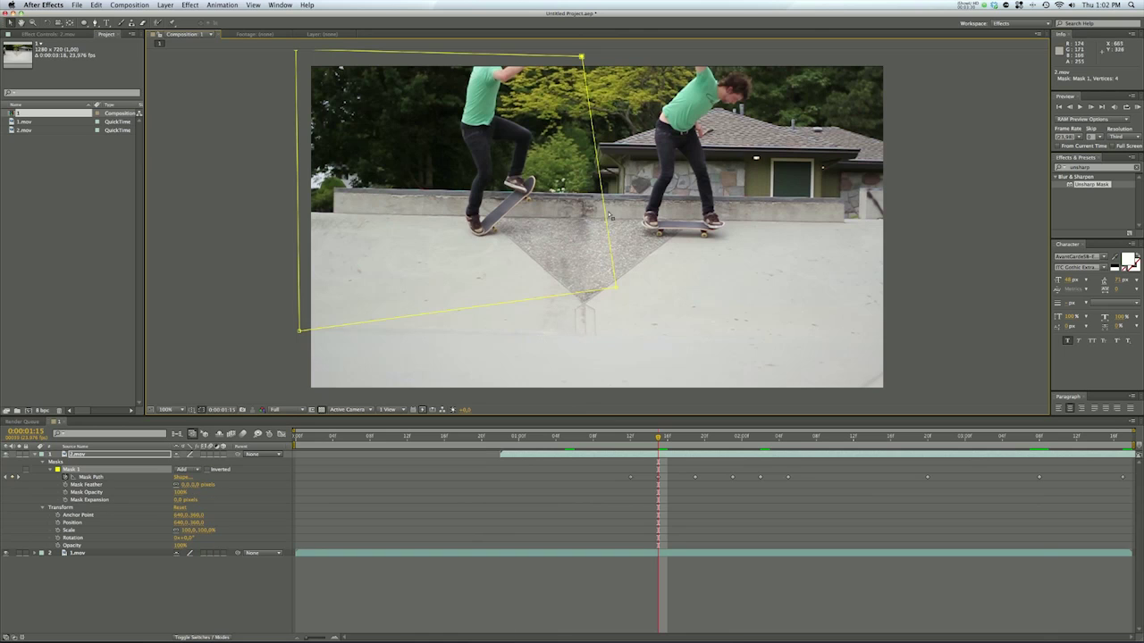
{"action": "left_click", "coordinate": [409, 328]}
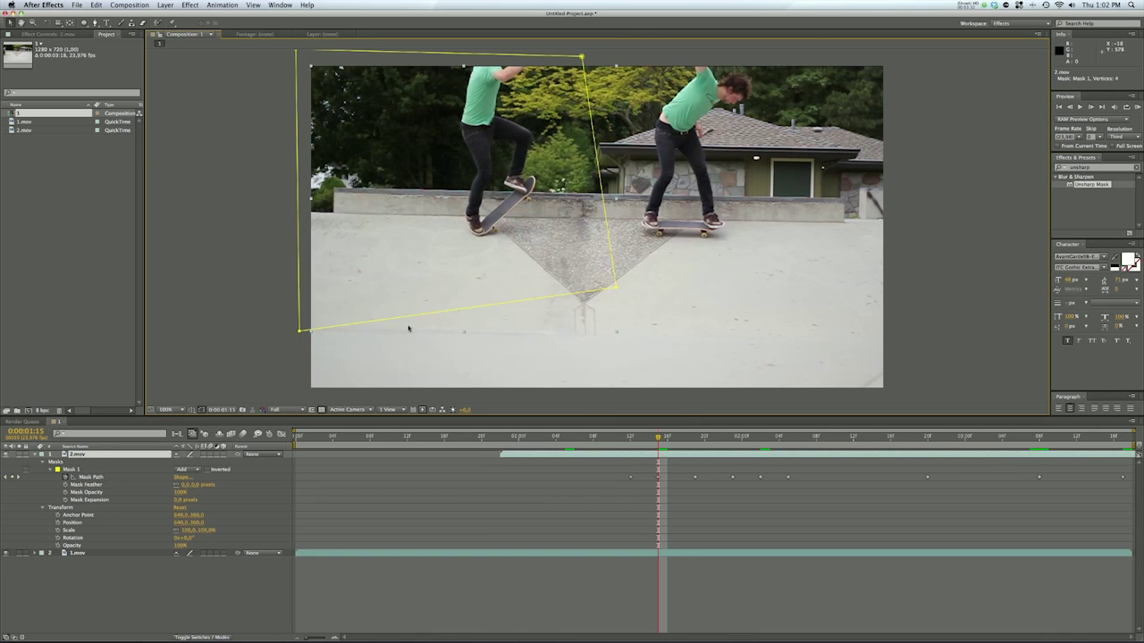
{"action": "key", "text": "F2"}
{"action": "key", "text": "period"}
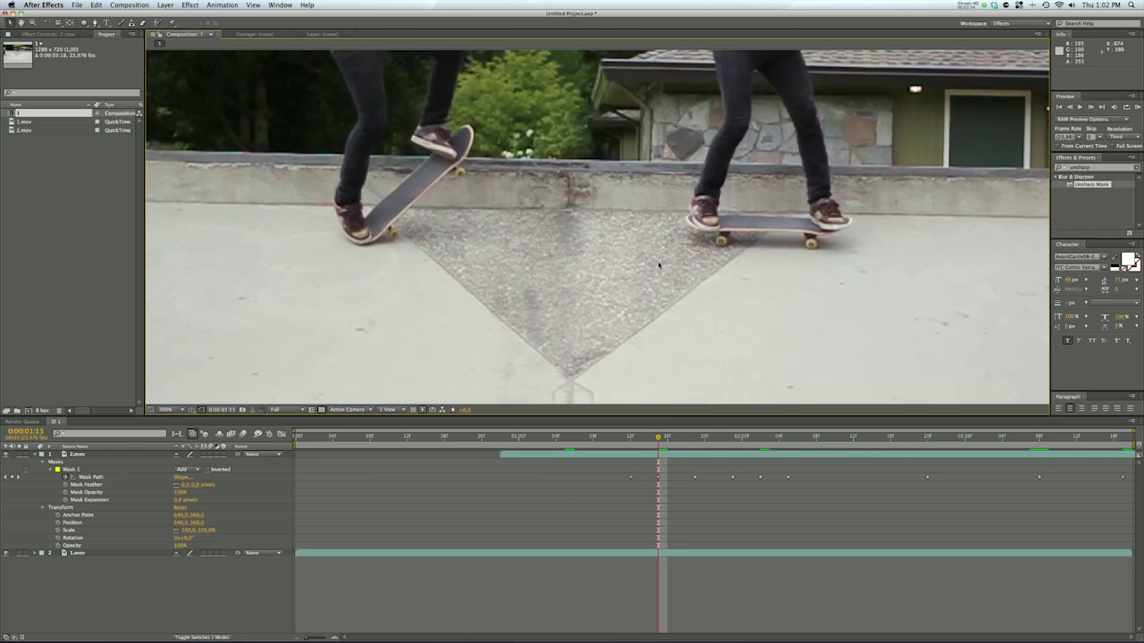
{"action": "key", "text": "comma"}
{"action": "key", "text": "period"}
{"action": "key", "text": "comma"}
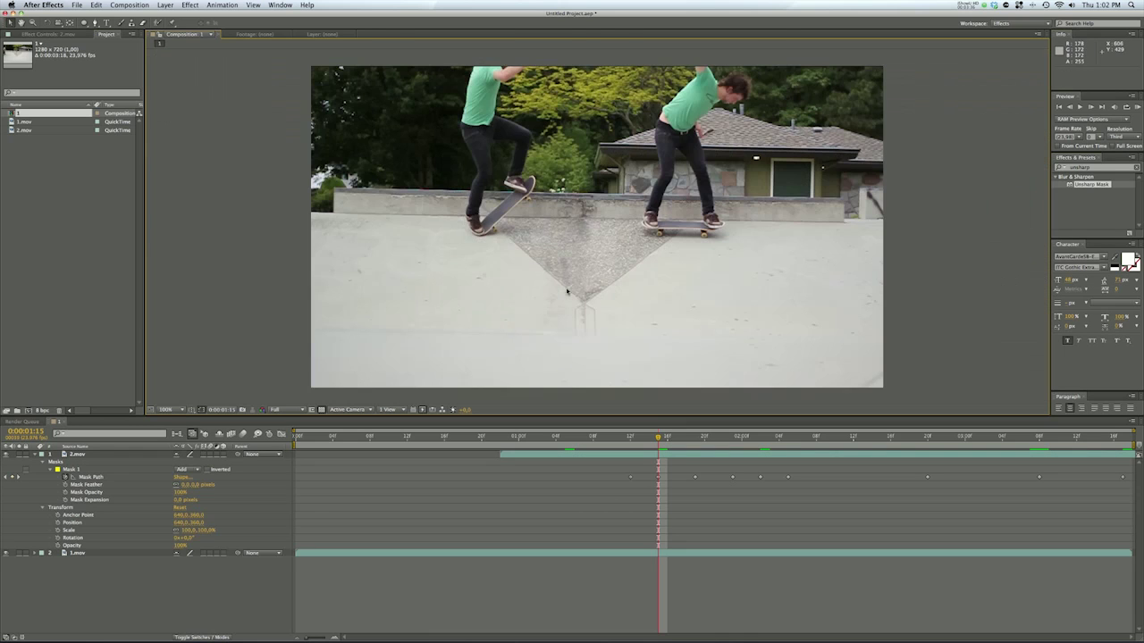
Step: Set Mask Feather to about 41 pixels and preview the blended composite
{"action": "mouse_move", "coordinate": [650, 439]}
{"action": "left_mouse_down"}
{"action": "mouse_move", "coordinate": [607, 441]}
{"action": "mouse_move", "coordinate": [632, 444]}
{"action": "left_mouse_up"}
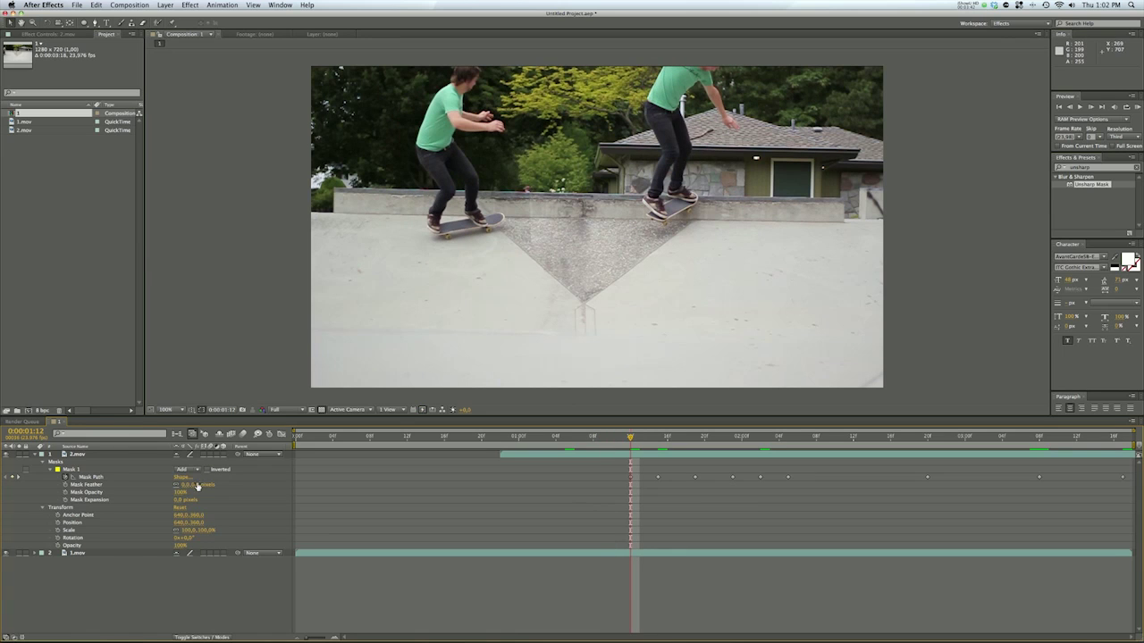
{"action": "left_click_drag", "start_coordinate": [192, 485], "coordinate": [200, 486]}
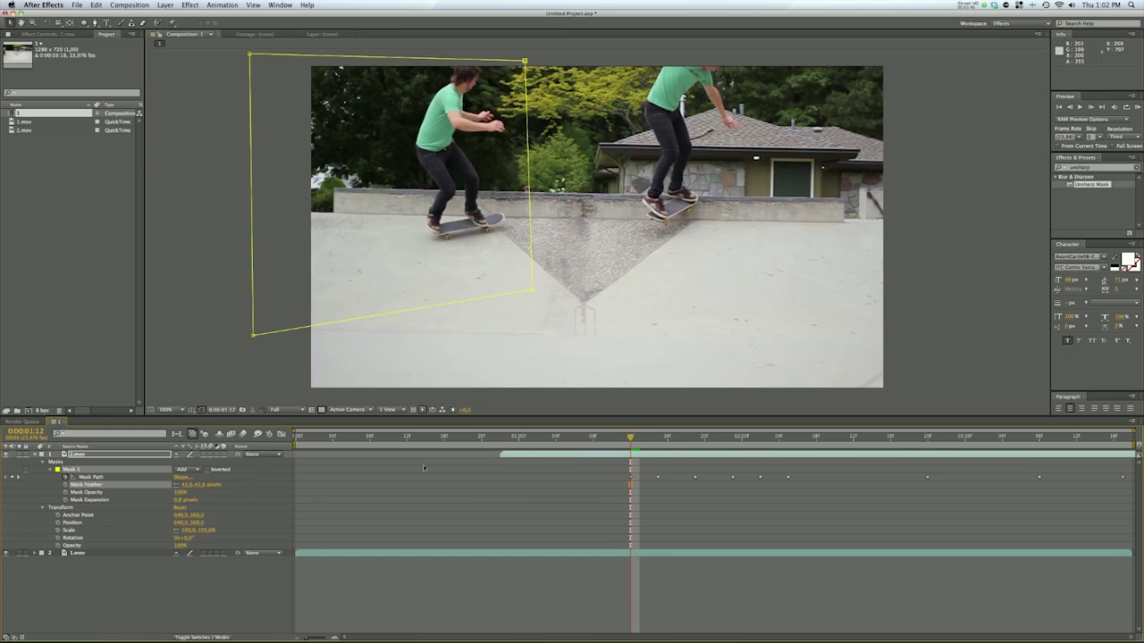
{"action": "left_click", "coordinate": [228, 275]}
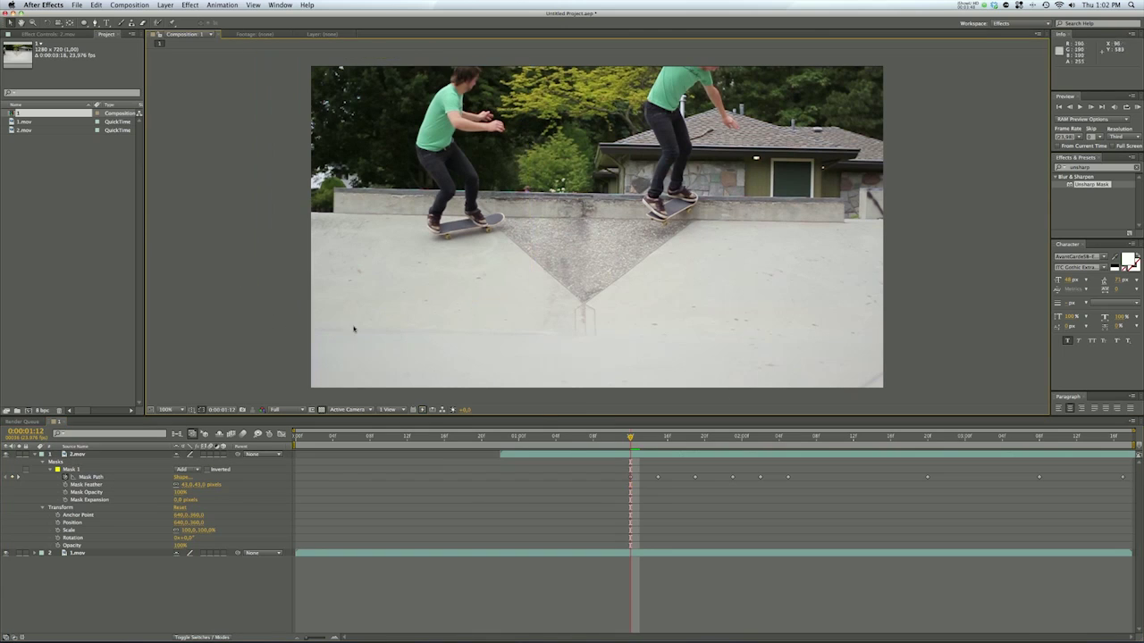
{"action": "left_click_drag", "start_coordinate": [631, 438], "coordinate": [717, 438]}
{"action": "key", "text": "space"}
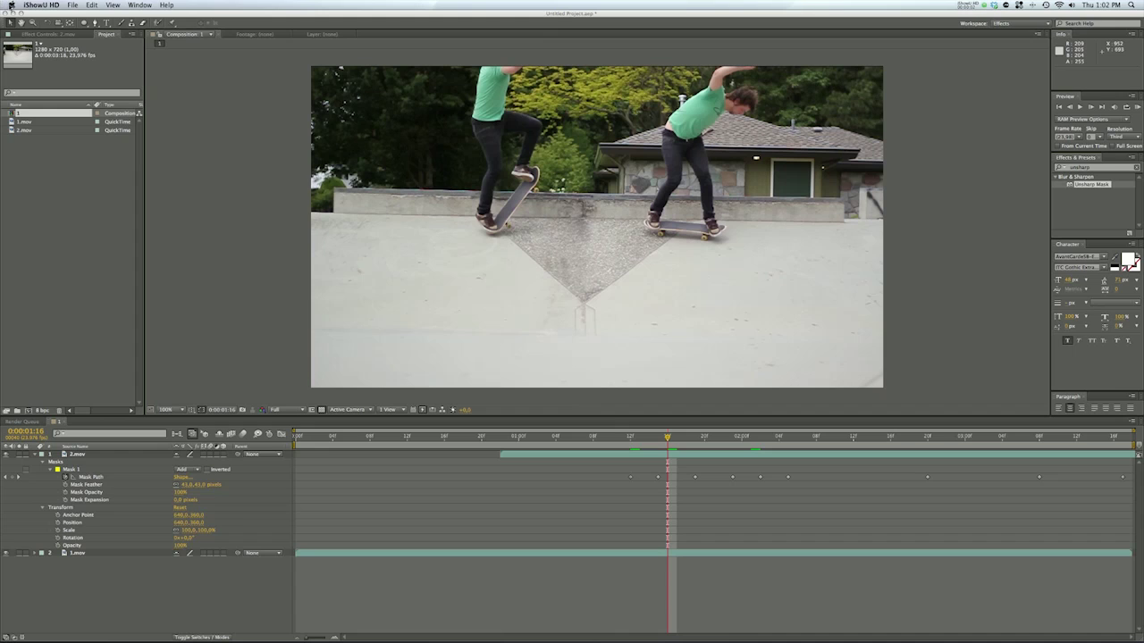
Step: Add a black 1280×720 solid, Black Solid 1, above both skateboard clips
{"action": "left_click", "coordinate": [54, 34]}
{"action": "left_click", "coordinate": [36, 34]}
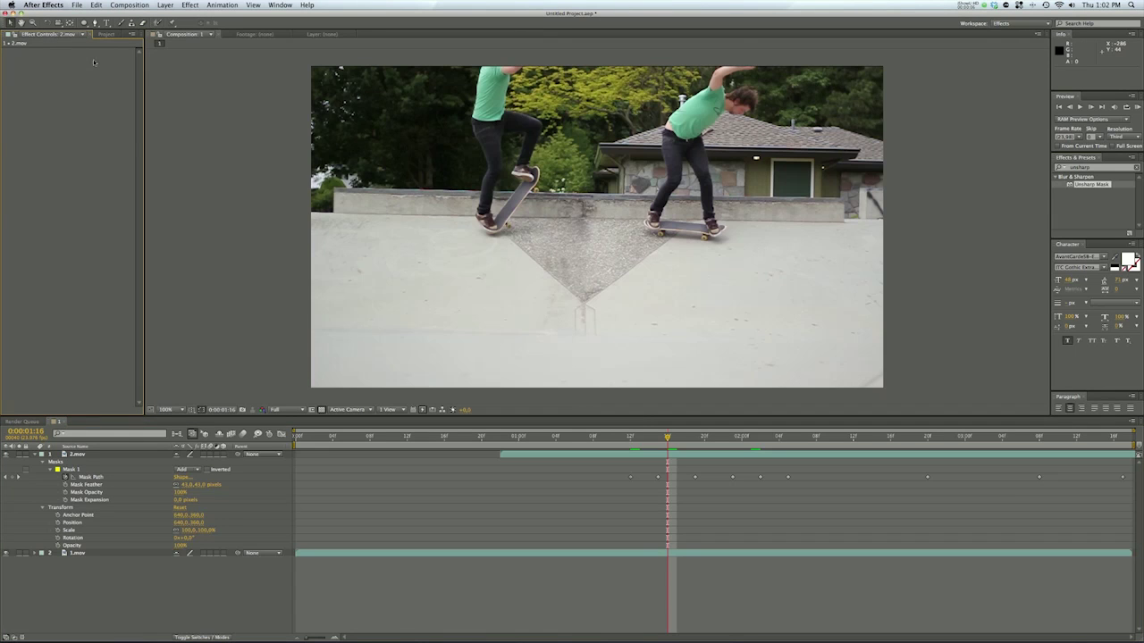
{"action": "left_click", "coordinate": [36, 454]}
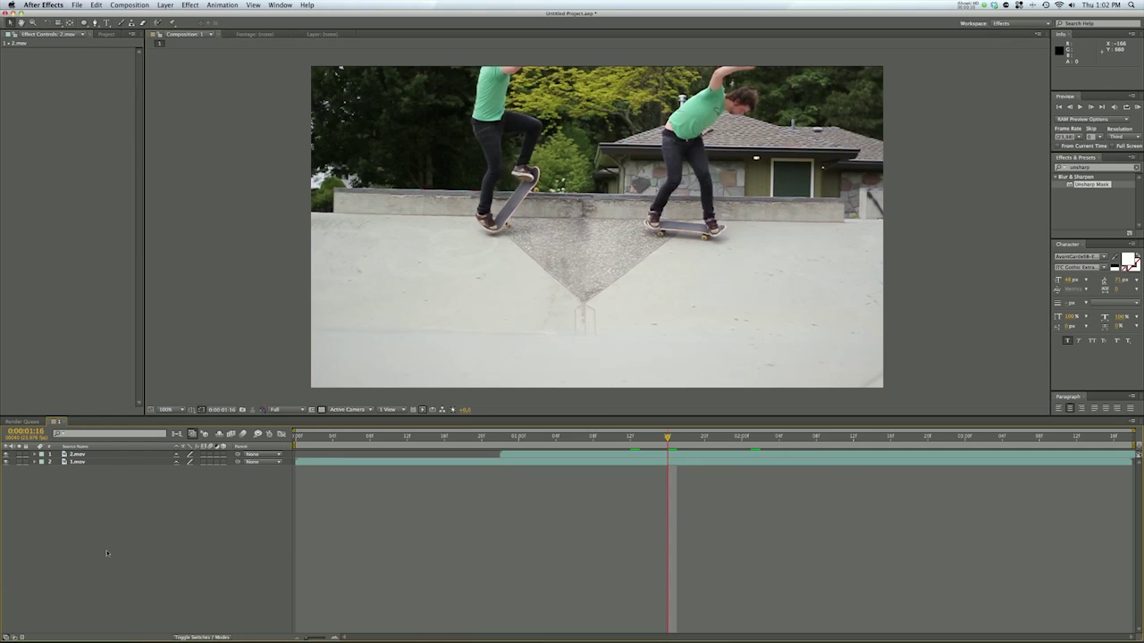
{"action": "right_click", "coordinate": [115, 515]}
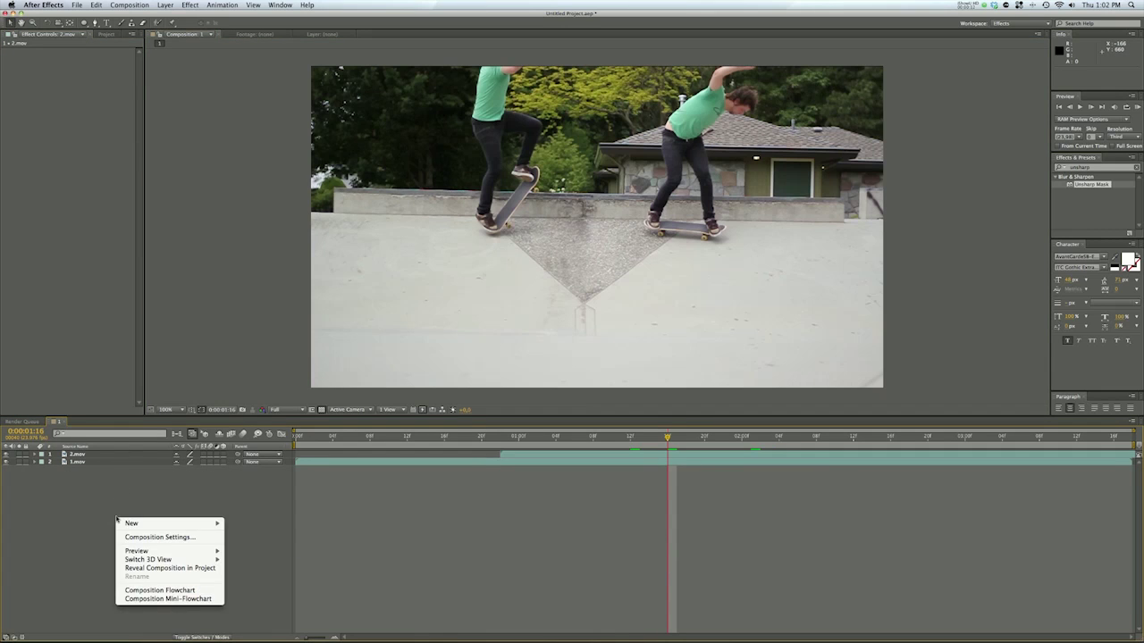
{"action": "mouse_move", "coordinate": [126, 522]}
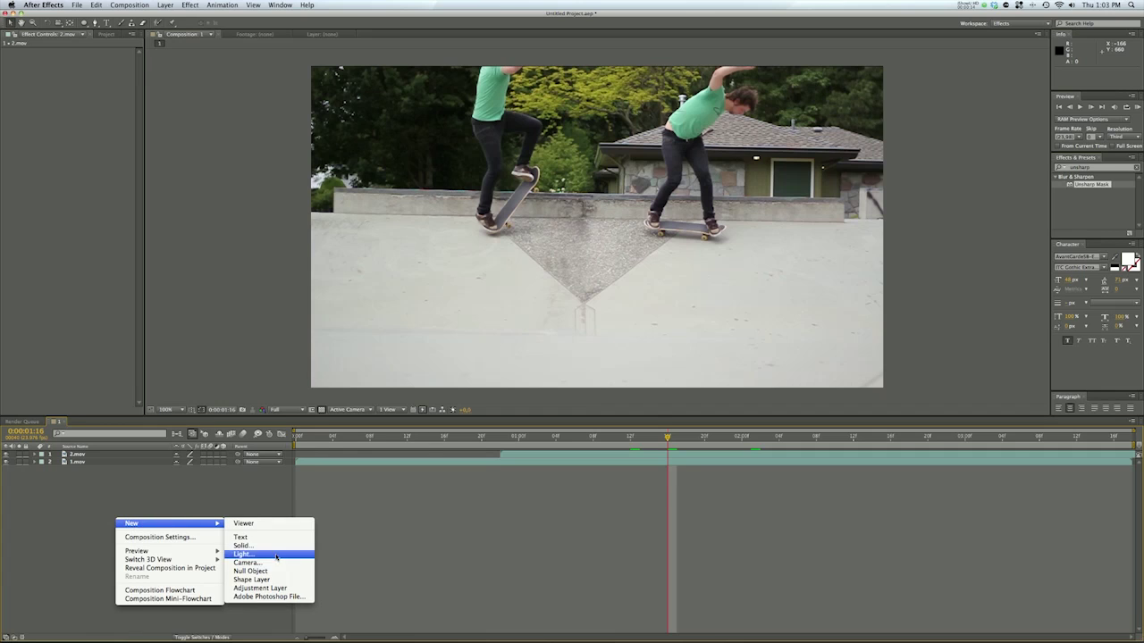
{"action": "left_click", "coordinate": [243, 545]}
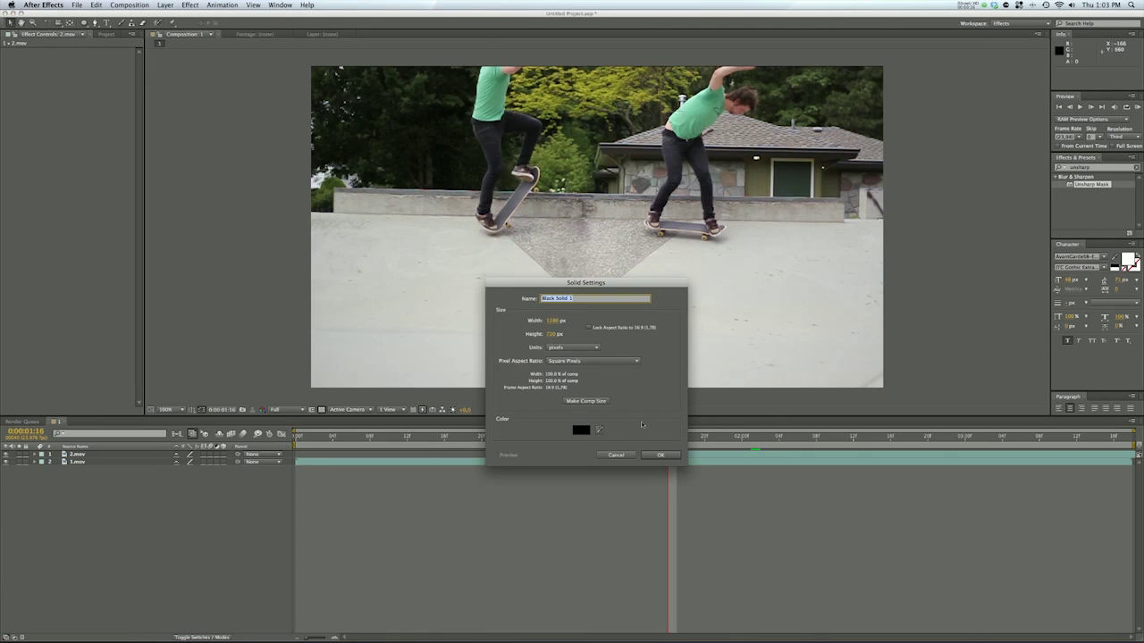
{"action": "left_click", "coordinate": [647, 458]}
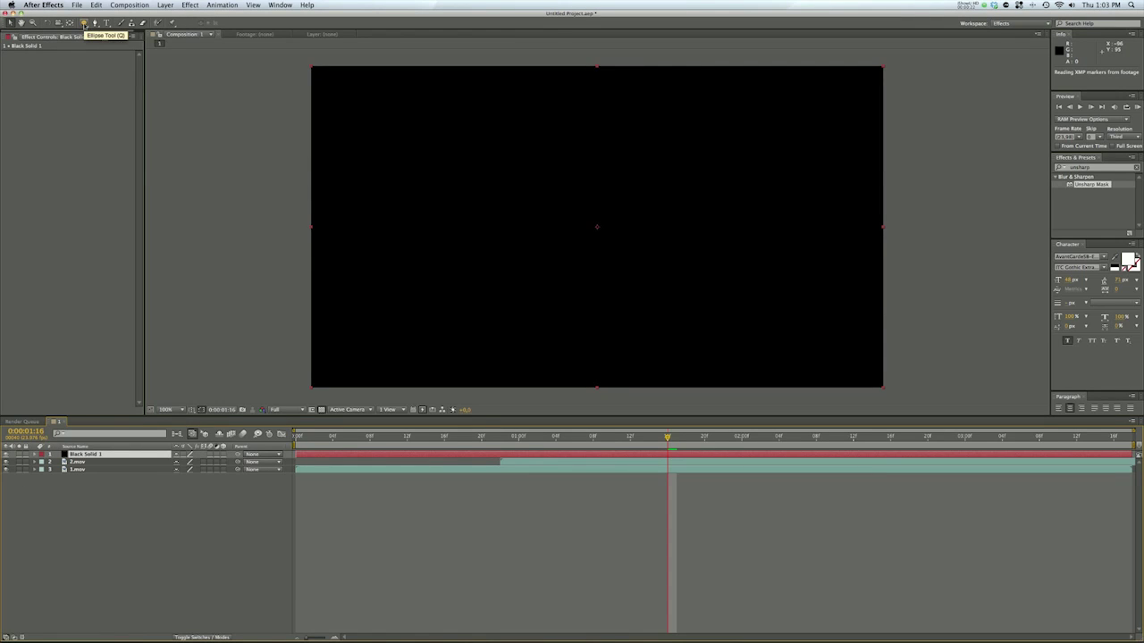
Step: Add an inverted full-frame ellipse mask to Black Solid 1
{"action": "left_click_drag", "start_coordinate": [84, 23], "coordinate": [126, 43]}
{"action": "double_click", "coordinate": [84, 24]}
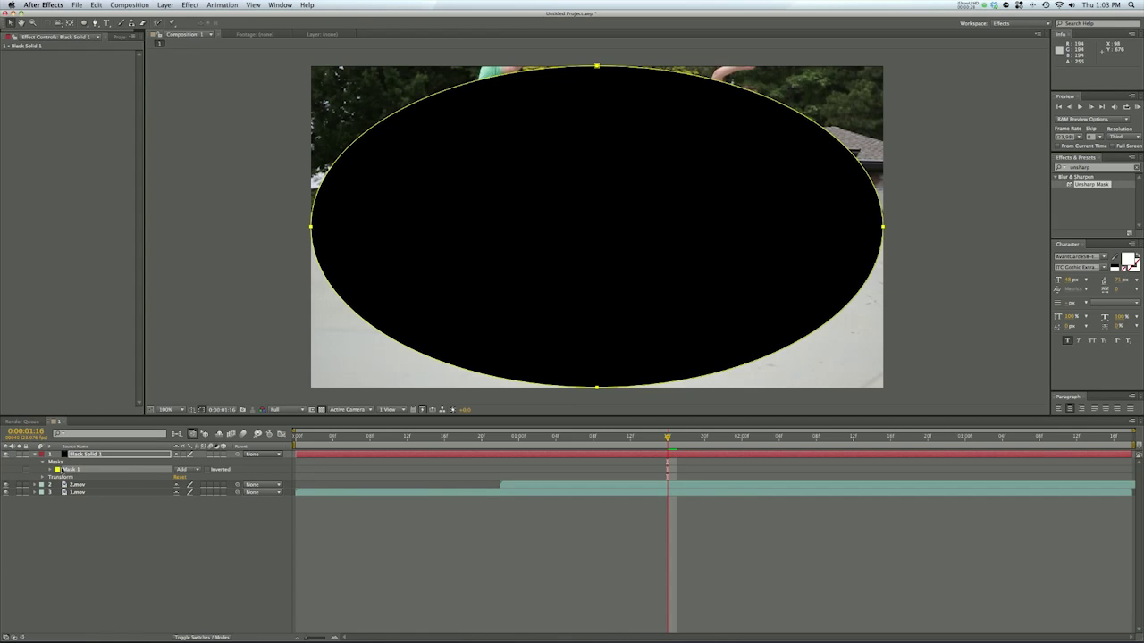
{"action": "left_click", "coordinate": [208, 470]}
Step: Increase the ellipse mask's feather and expansion for a soft edge vignette
{"action": "left_click", "coordinate": [50, 470]}
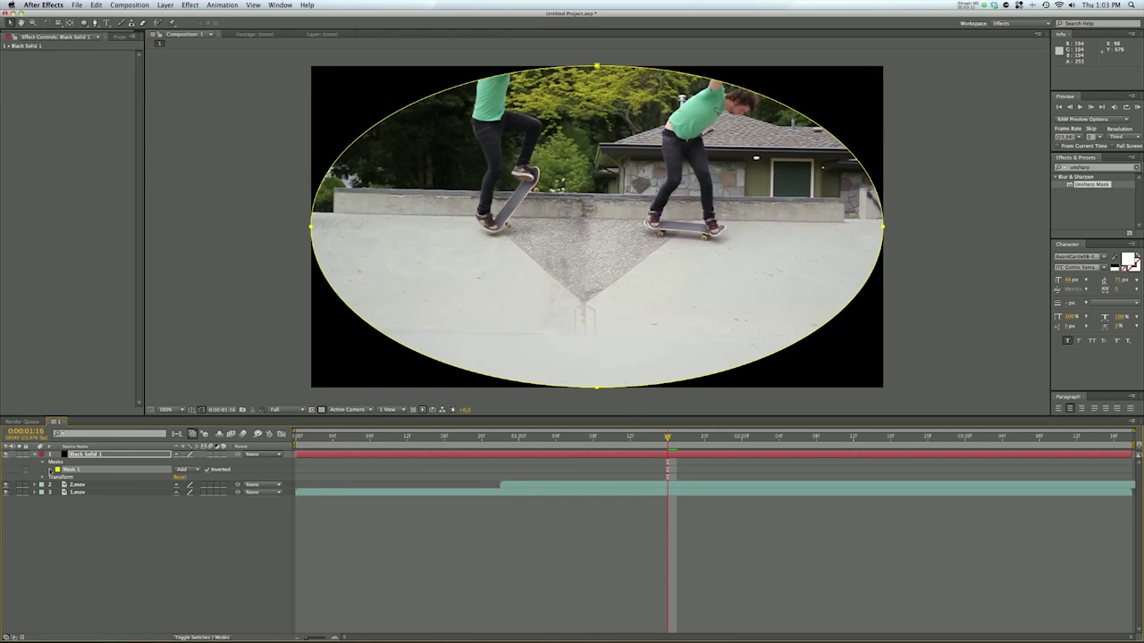
{"action": "left_click_drag", "start_coordinate": [191, 488], "coordinate": [286, 487]}
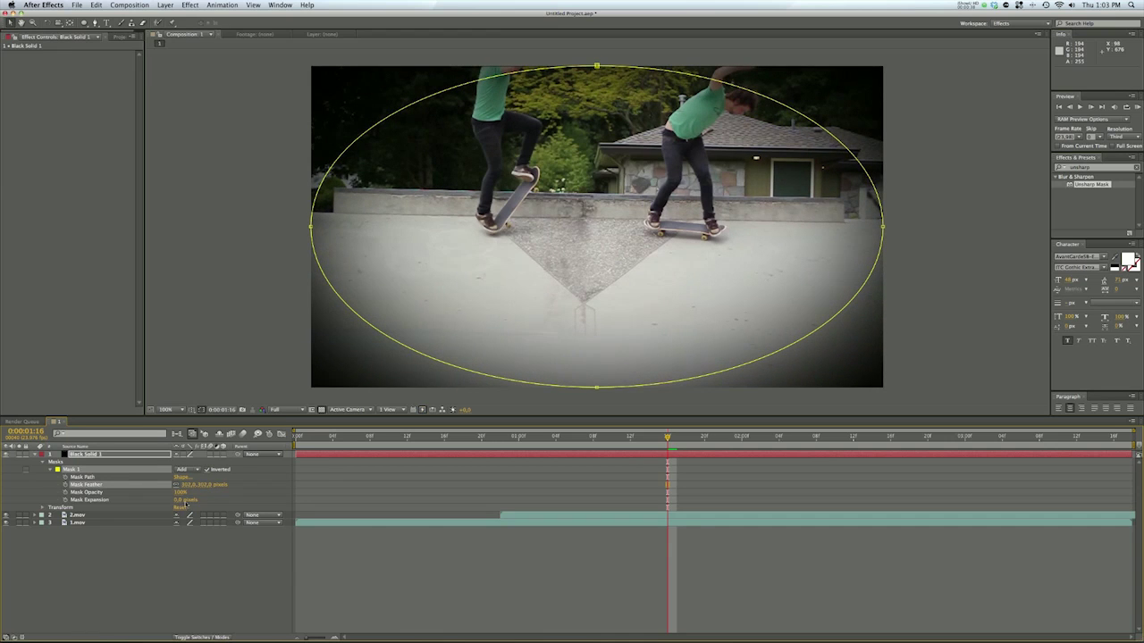
{"action": "left_click_drag", "start_coordinate": [178, 500], "coordinate": [260, 500]}
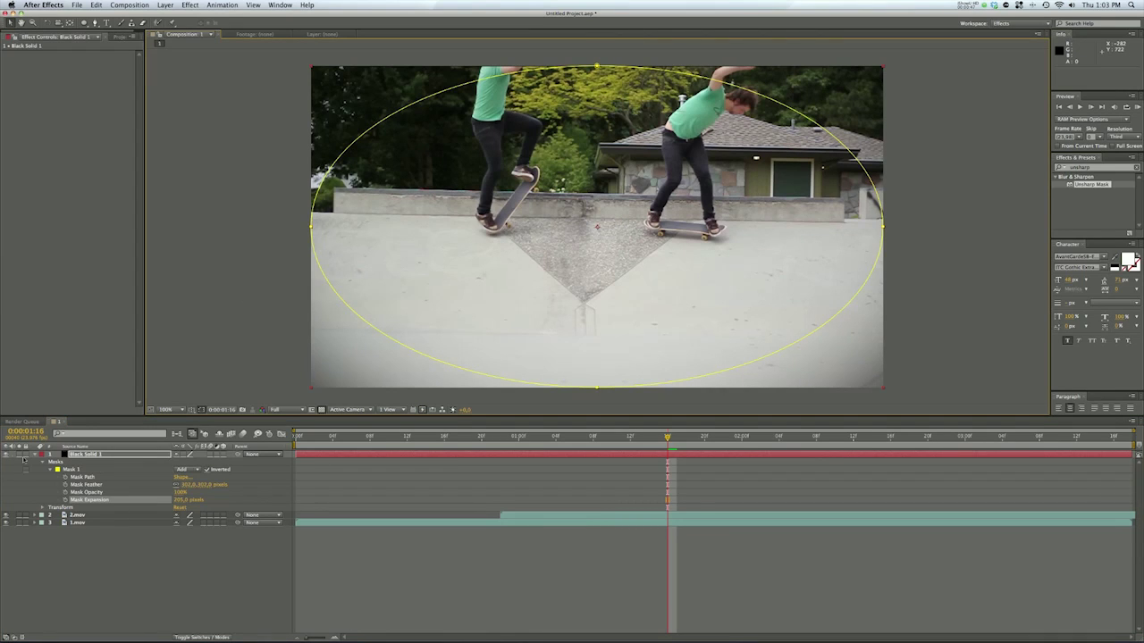
{"action": "left_click", "coordinate": [6, 455]}
{"action": "left_click", "coordinate": [7, 454]}
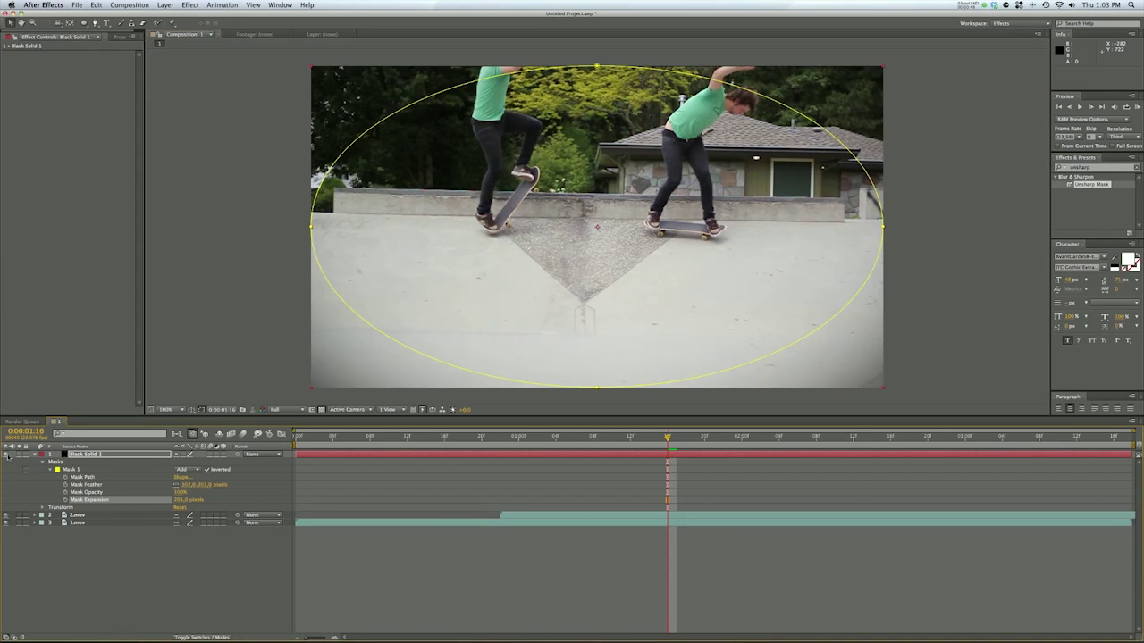
{"action": "left_click", "coordinate": [6, 455]}
{"action": "left_click", "coordinate": [7, 455]}
{"action": "left_click", "coordinate": [6, 455]}
{"action": "left_click", "coordinate": [7, 454]}
{"action": "left_click", "coordinate": [214, 327]}
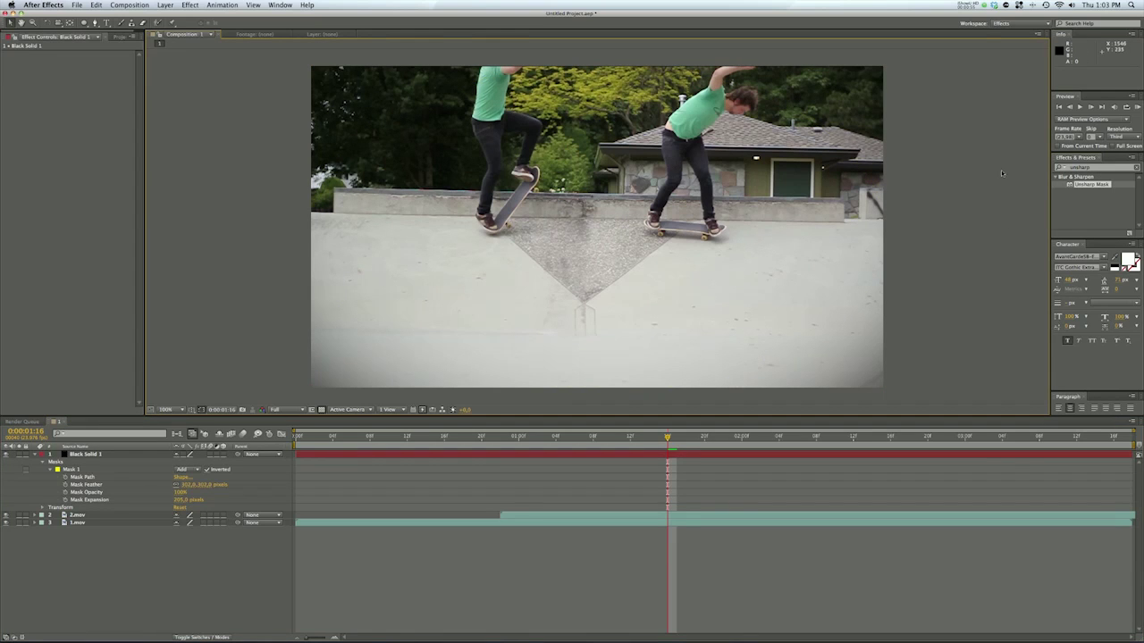
{"action": "key", "text": "super+alt+shift+f"}
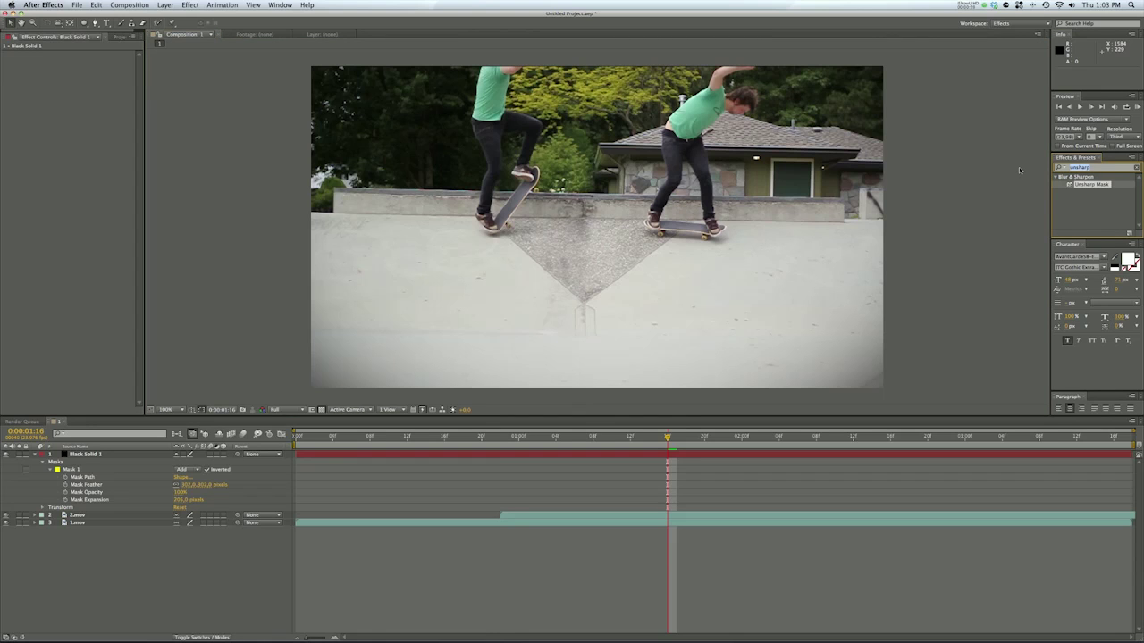
{"action": "key", "text": "space"}
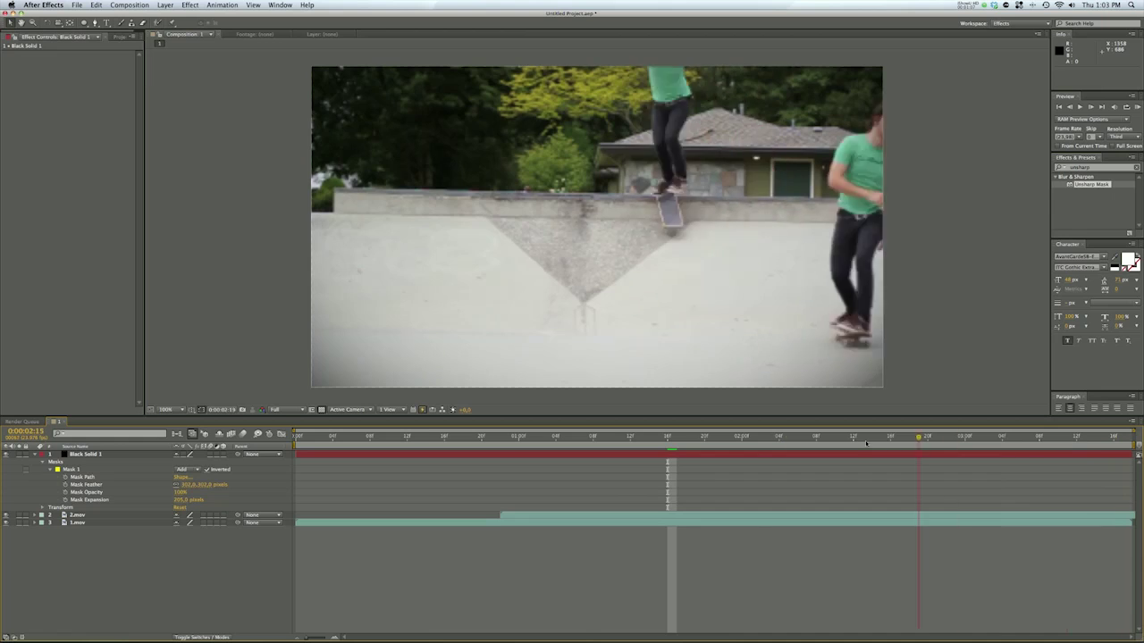
{"action": "left_click", "coordinate": [899, 436]}
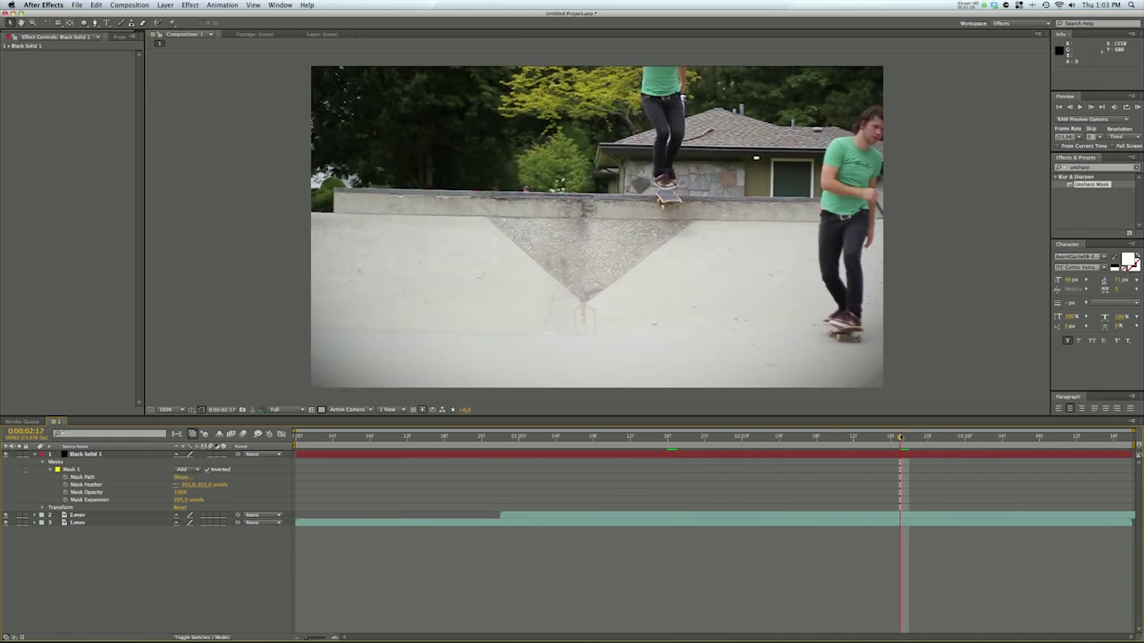